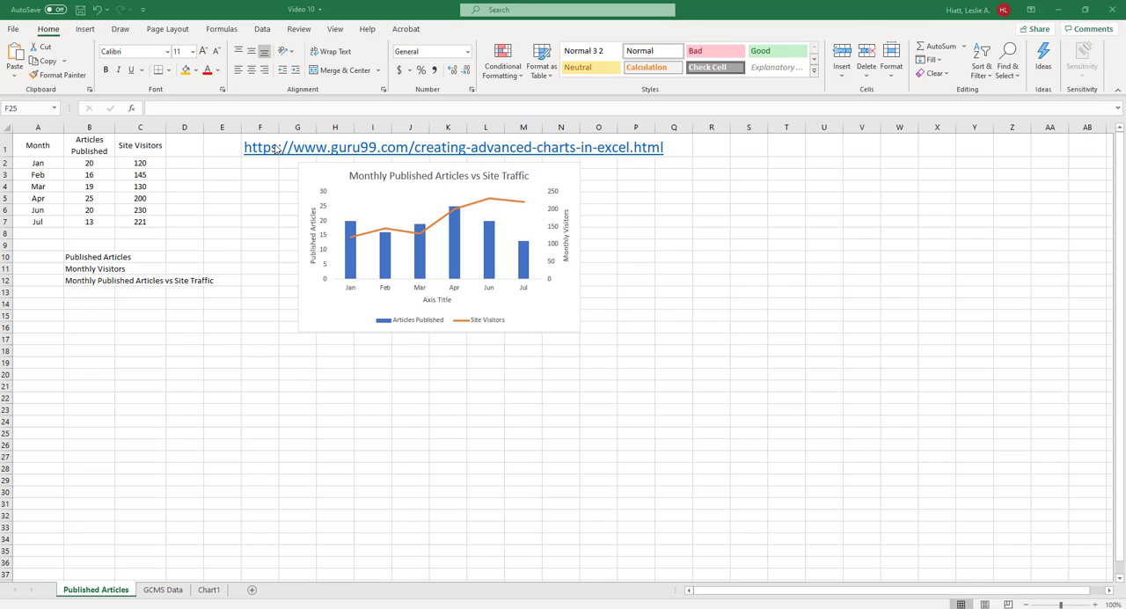
# On the Published Articles sheet, insert a clustered column chart of monthly Articles Published and Site Visitors and place it below the existing chart
pyautogui.click(203, 592)
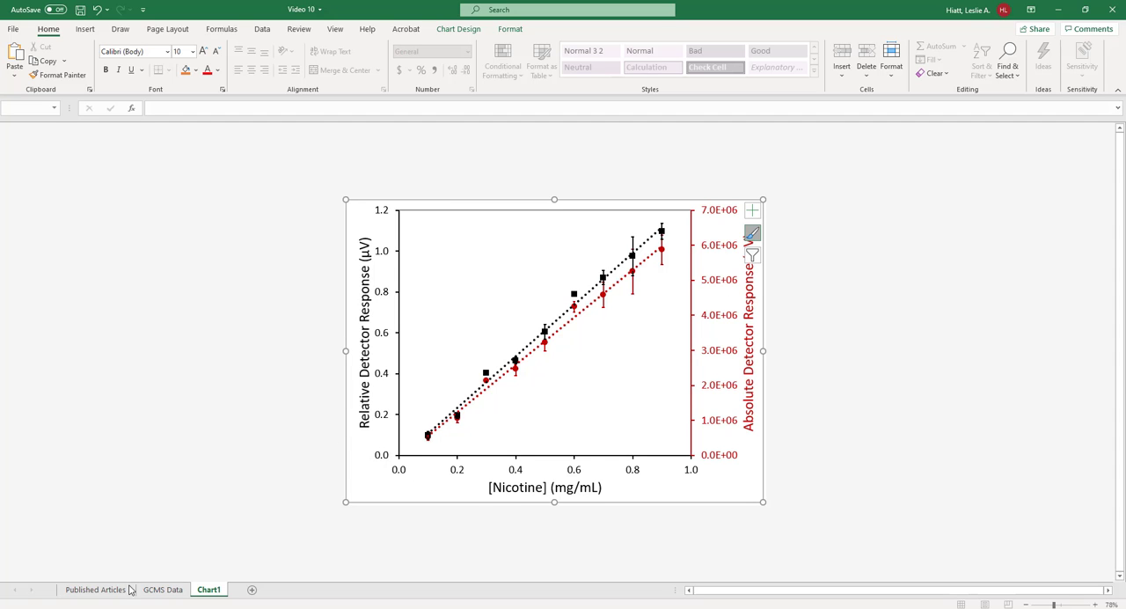
pyautogui.click(96, 589)
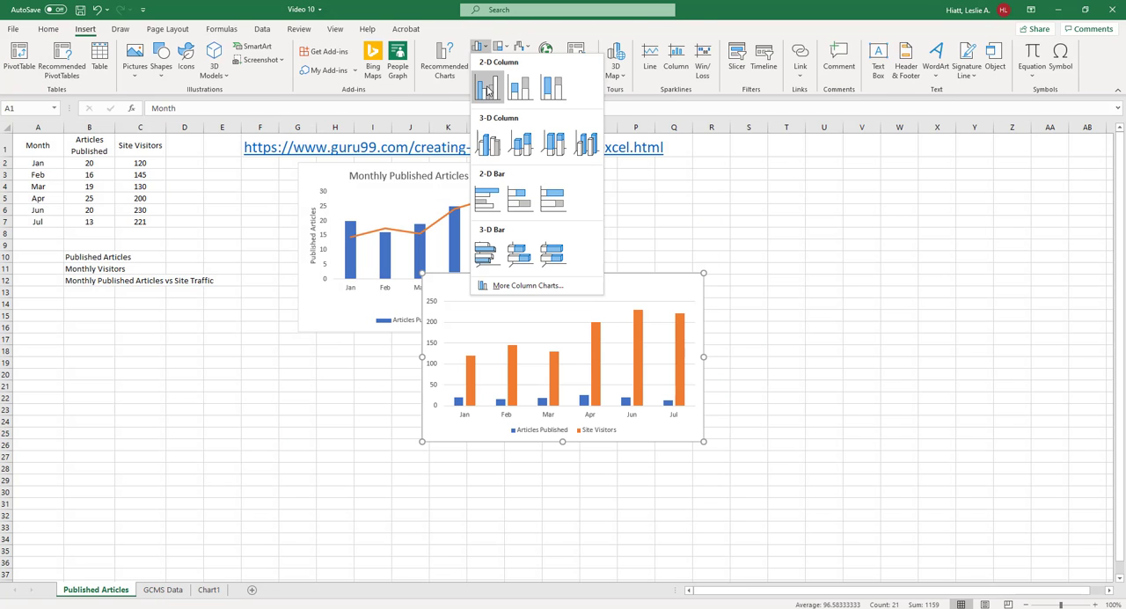
pyautogui.click(488, 91)
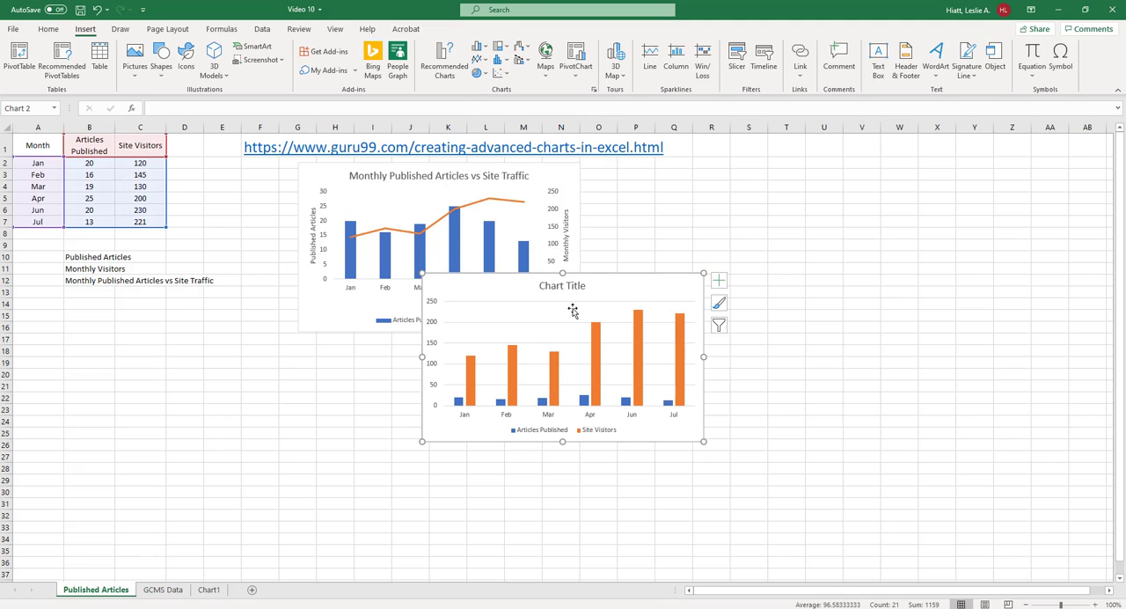
pyautogui.moveTo(627, 285); pyautogui.dragTo(488, 362)
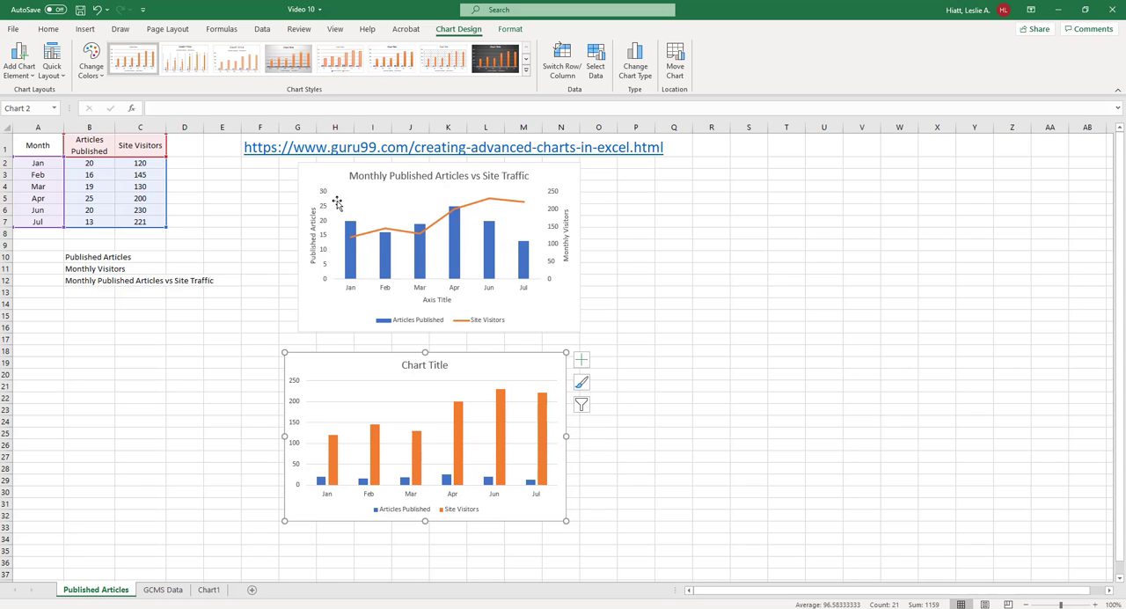
# Change the Site Visitors series in the new column chart to a Line within a custom combination chart
pyautogui.click(376, 455)
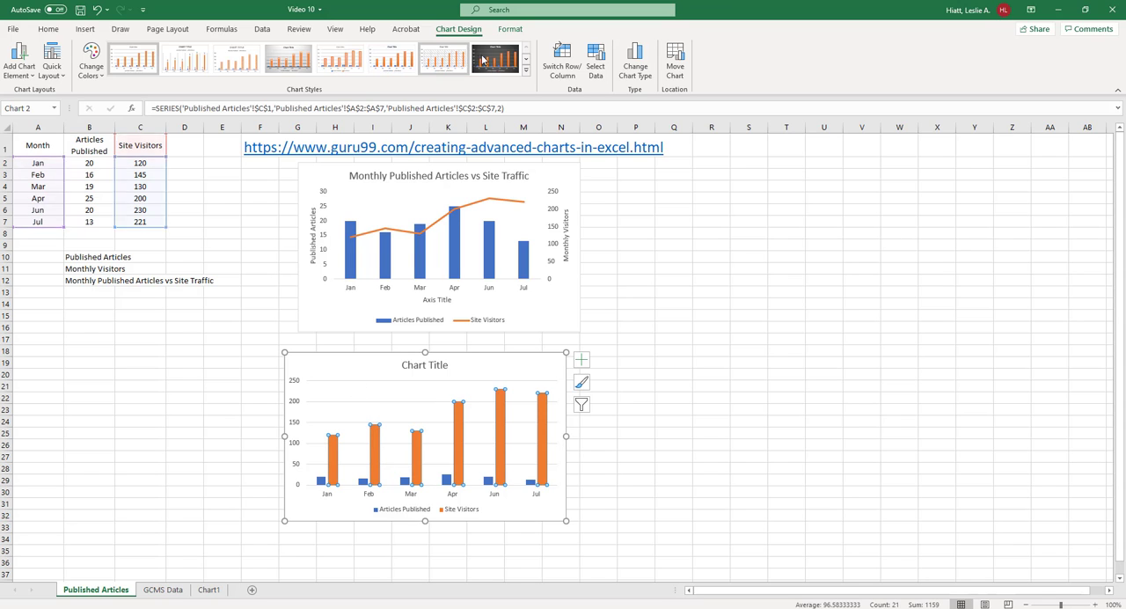
pyautogui.click(635, 62)
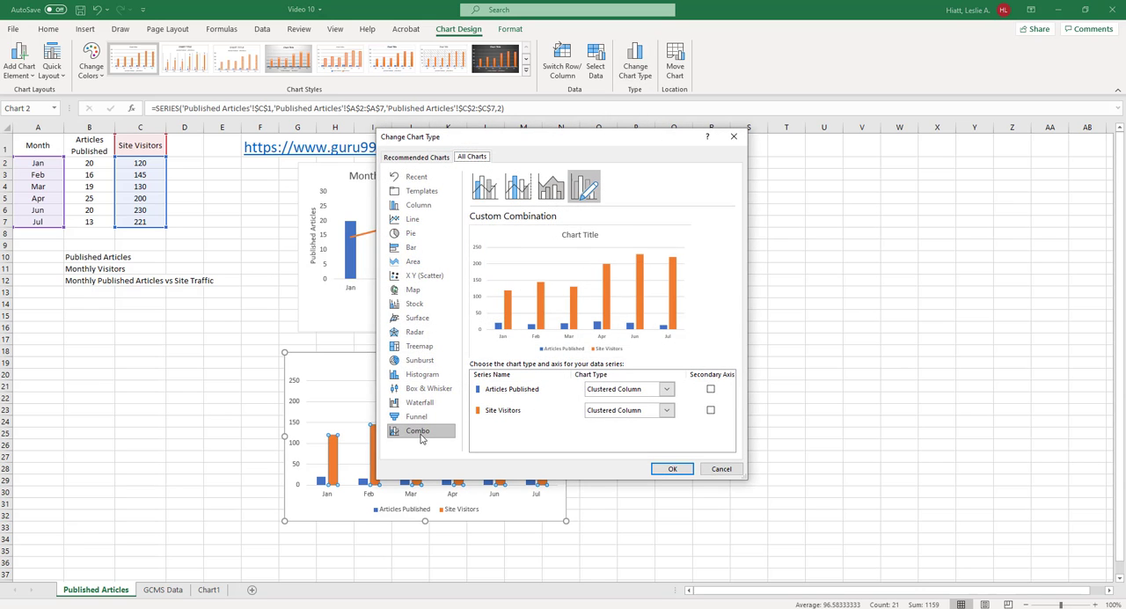
pyautogui.moveTo(521, 144); pyautogui.dragTo(707, 126)
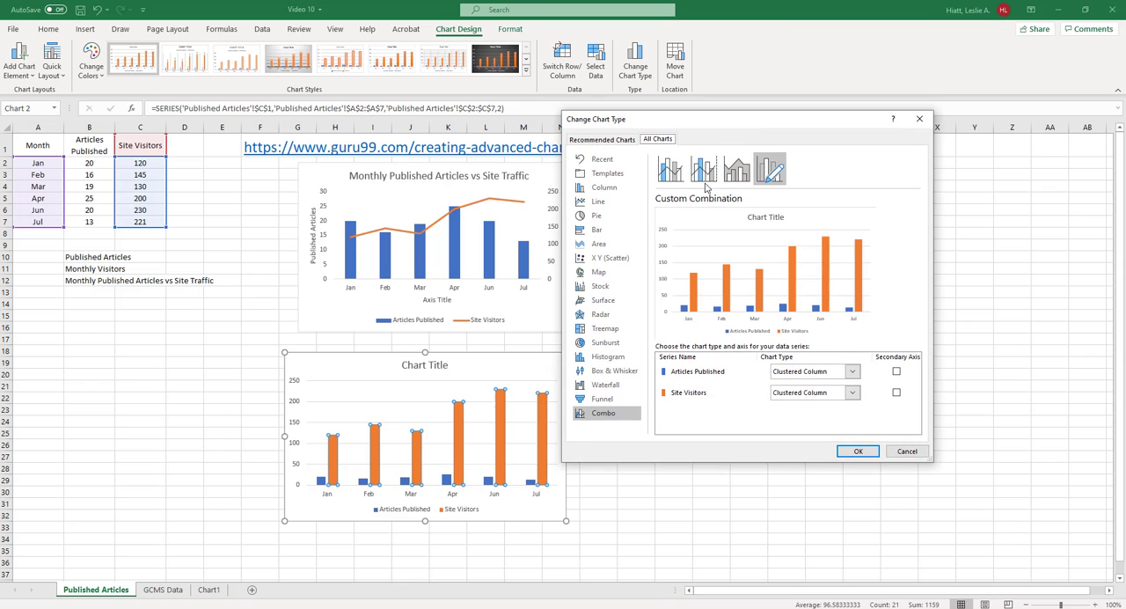
pyautogui.click(852, 393)
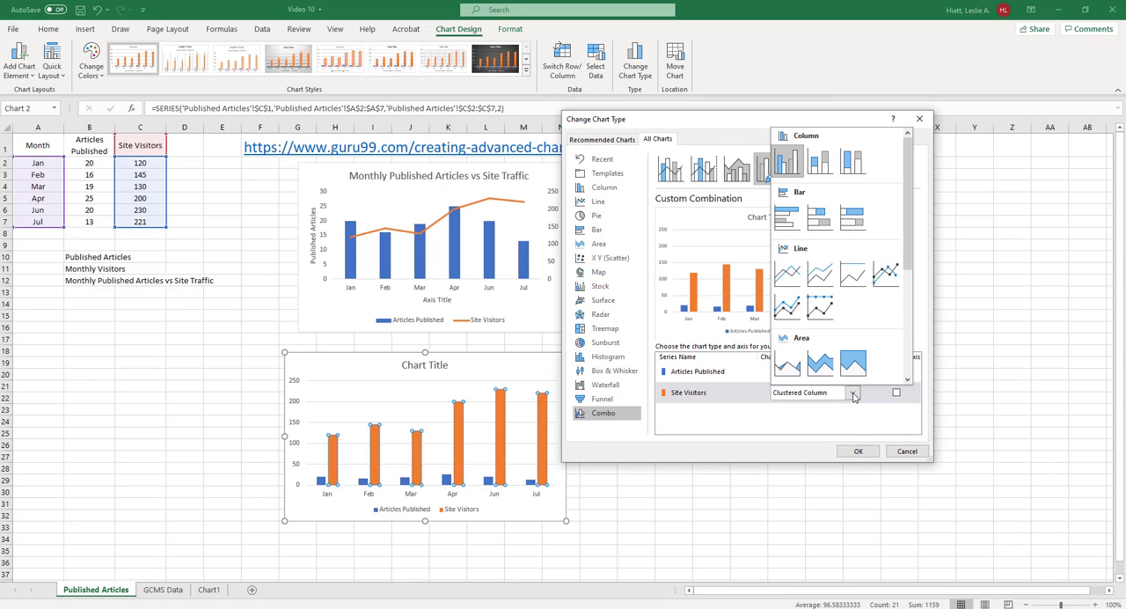
pyautogui.click(799, 280)
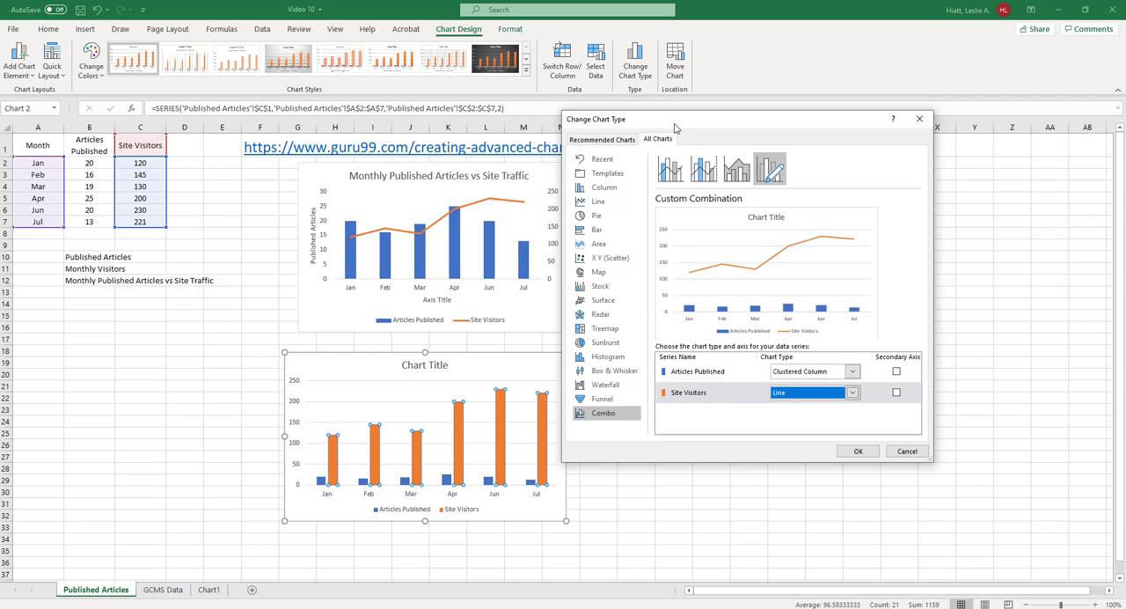
pyautogui.moveTo(675, 128); pyautogui.dragTo(736, 126)
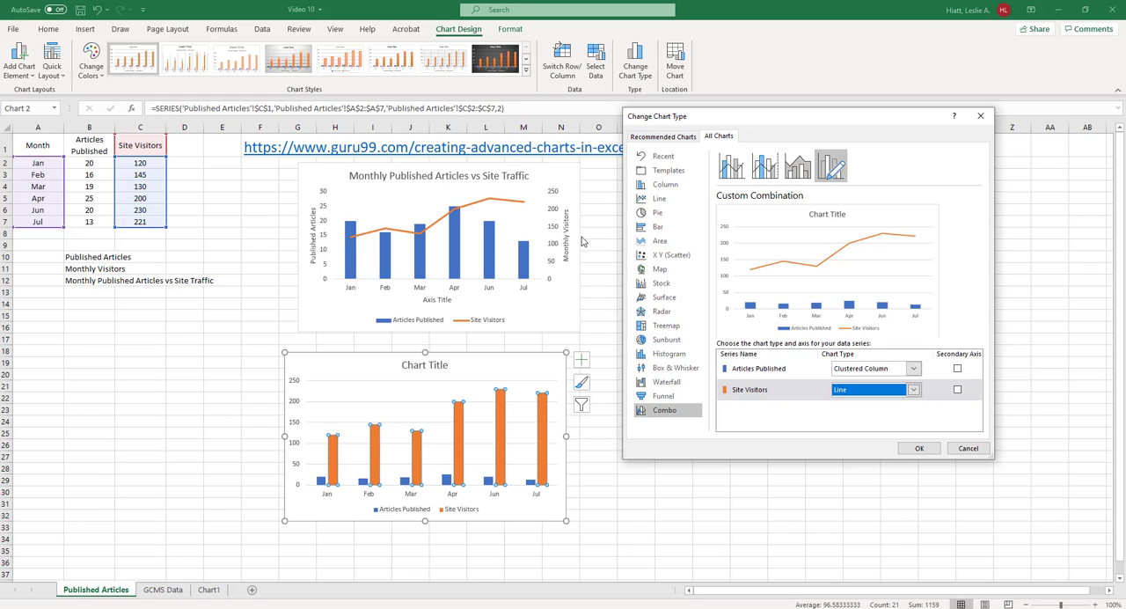
# Plot the Site Visitors series on the secondary axis and apply the combination chart
pyautogui.click(958, 390)
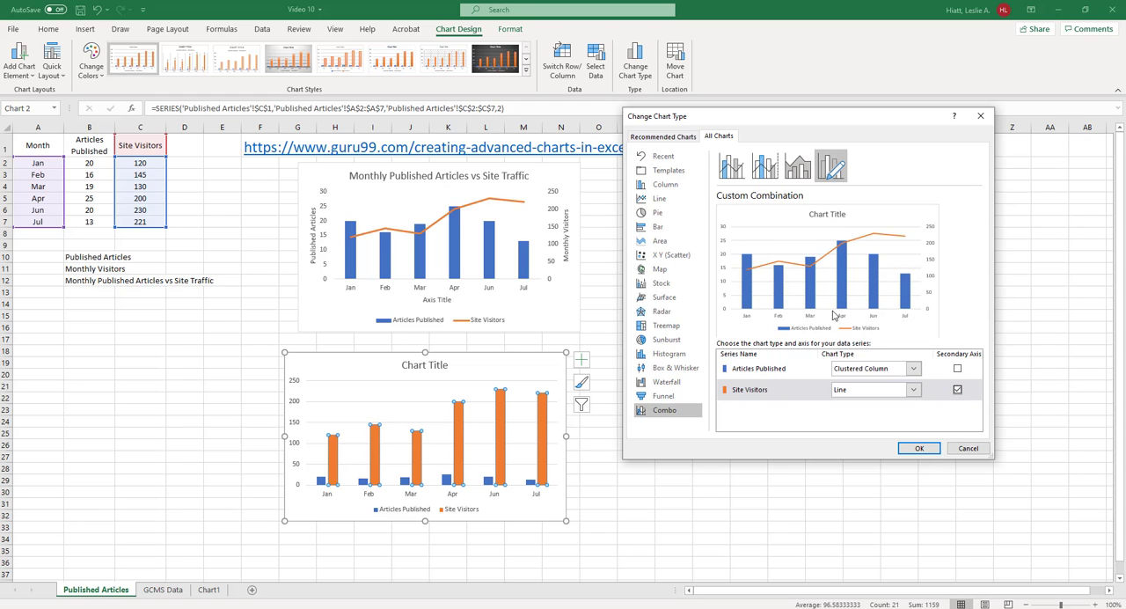
pyautogui.click(958, 390)
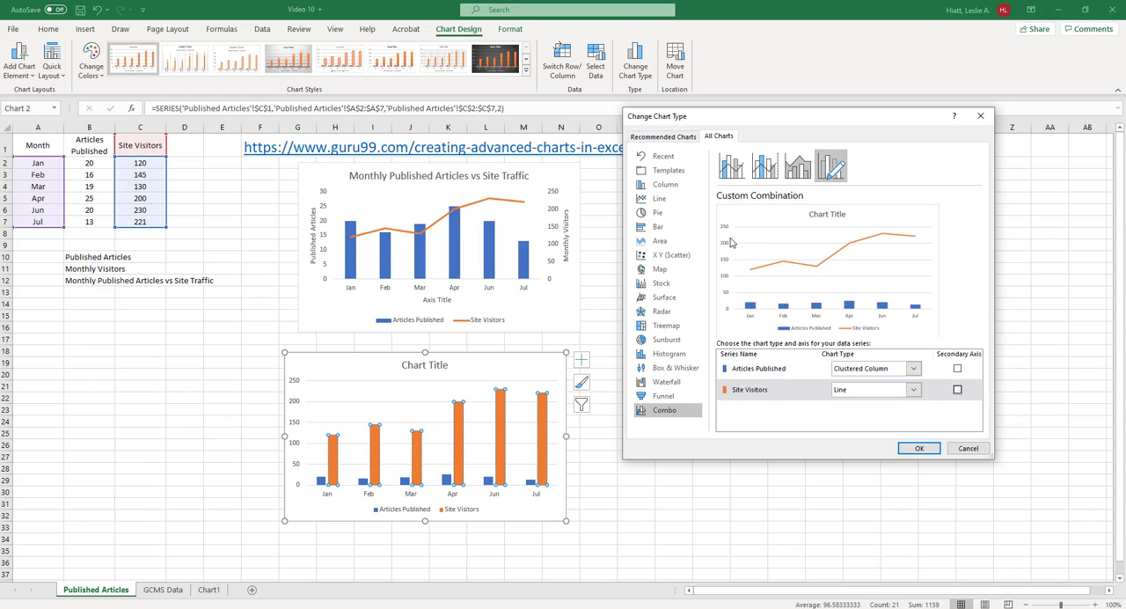
pyautogui.click(958, 392)
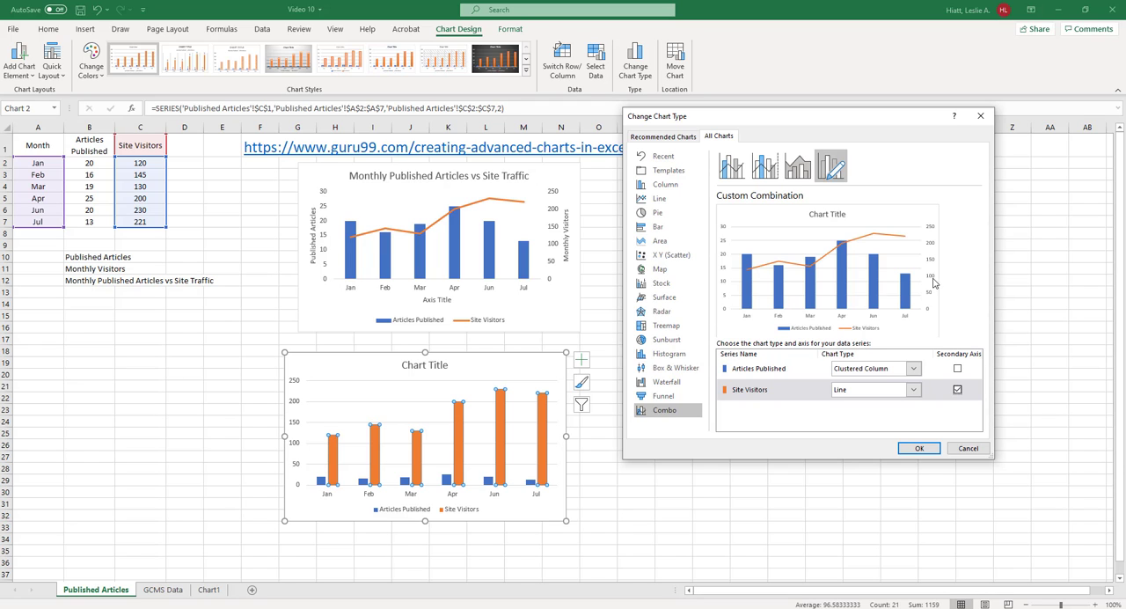
pyautogui.click(919, 448)
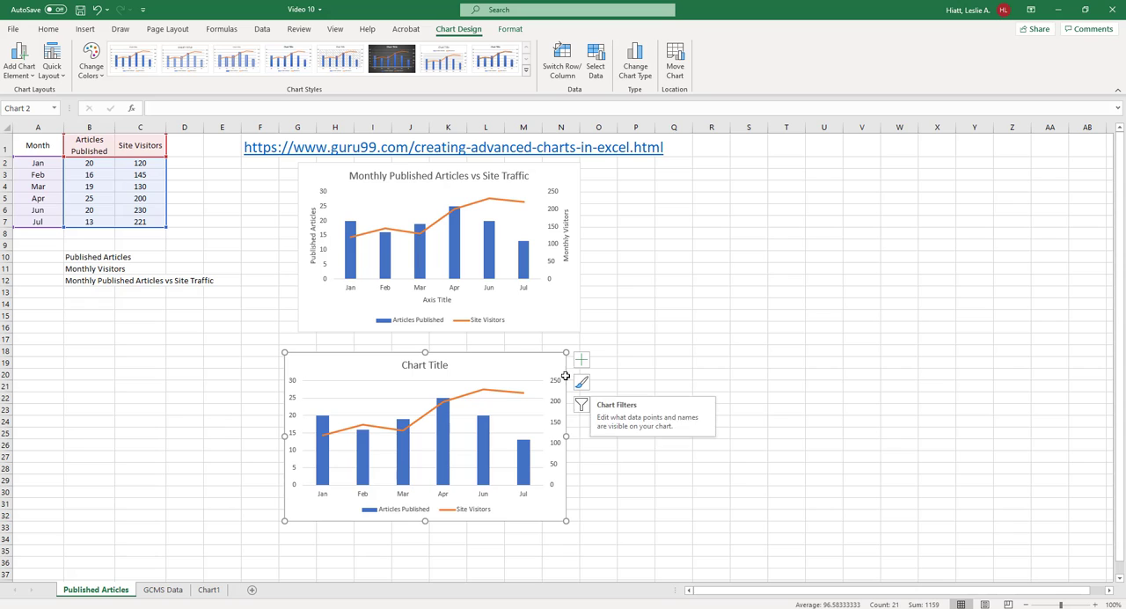
# Move the combo chart closer beneath the finished example chart and add axis titles to it
pyautogui.moveTo(544, 357); pyautogui.dragTo(568, 349)
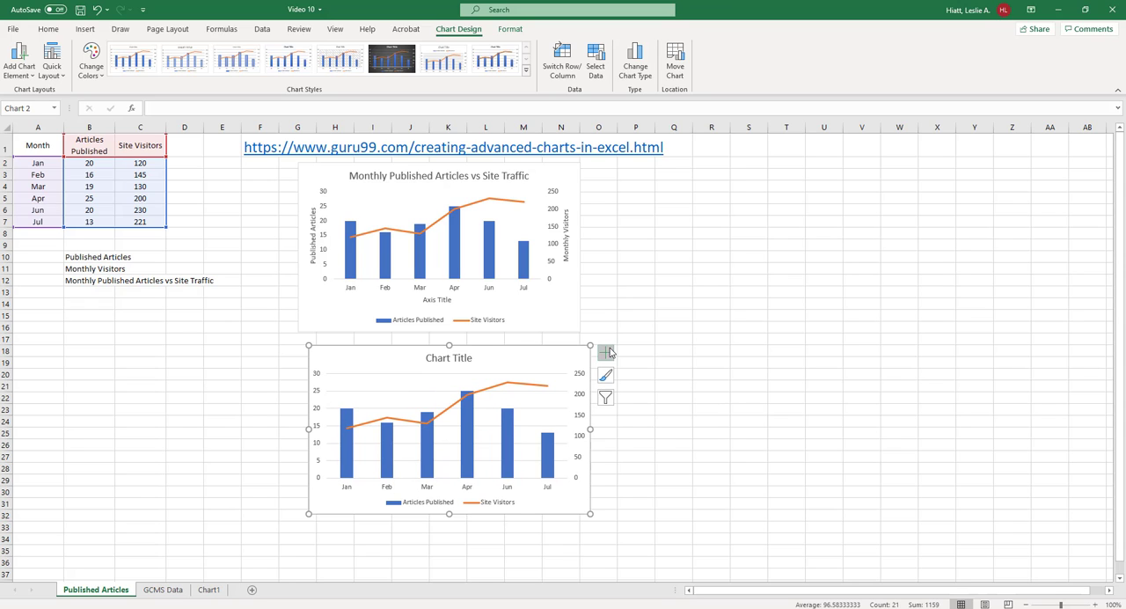
pyautogui.click(605, 352)
pyautogui.click(635, 379)
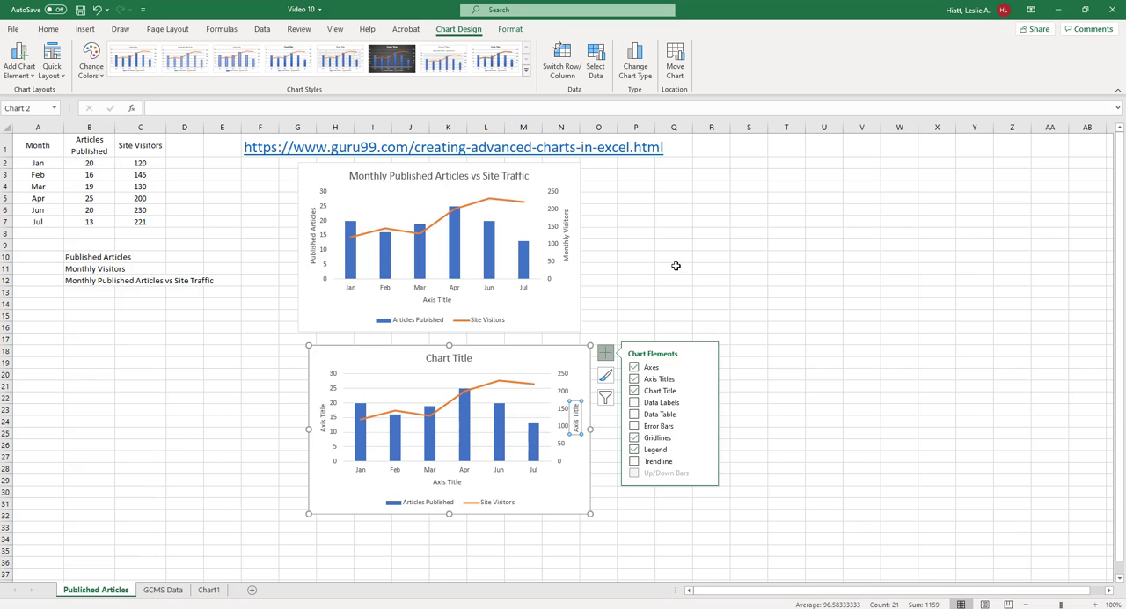
pyautogui.click(779, 273)
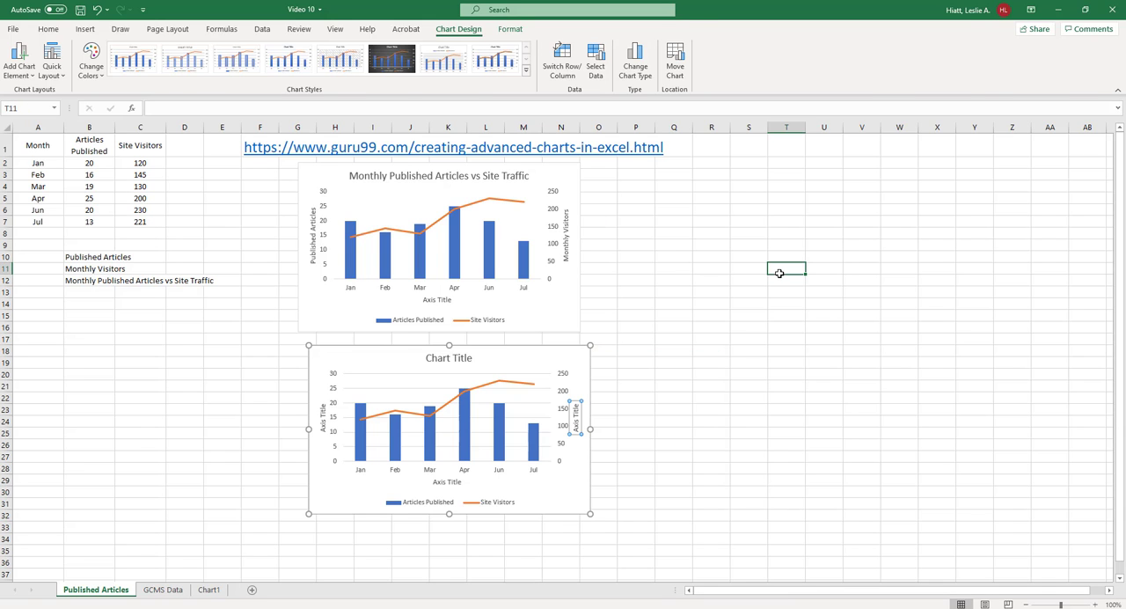
# Examine the chart types available for the Articles Published series in the combo chart without changing it
pyautogui.doubleClick(499, 424)
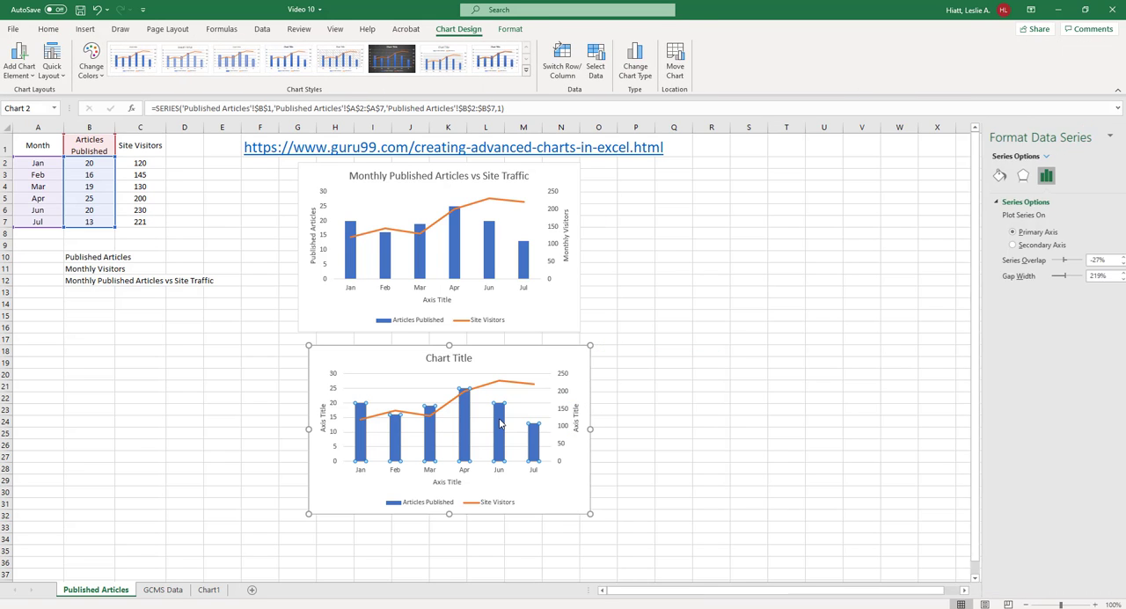
pyautogui.click(630, 77)
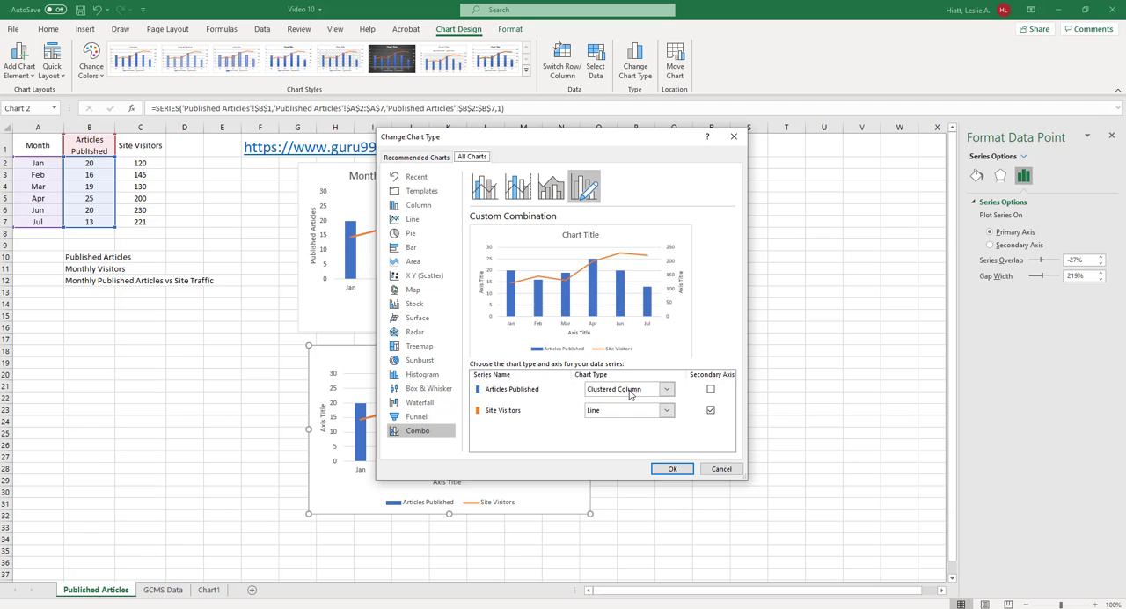
pyautogui.click(667, 390)
pyautogui.scroll(-3, 699, 275)
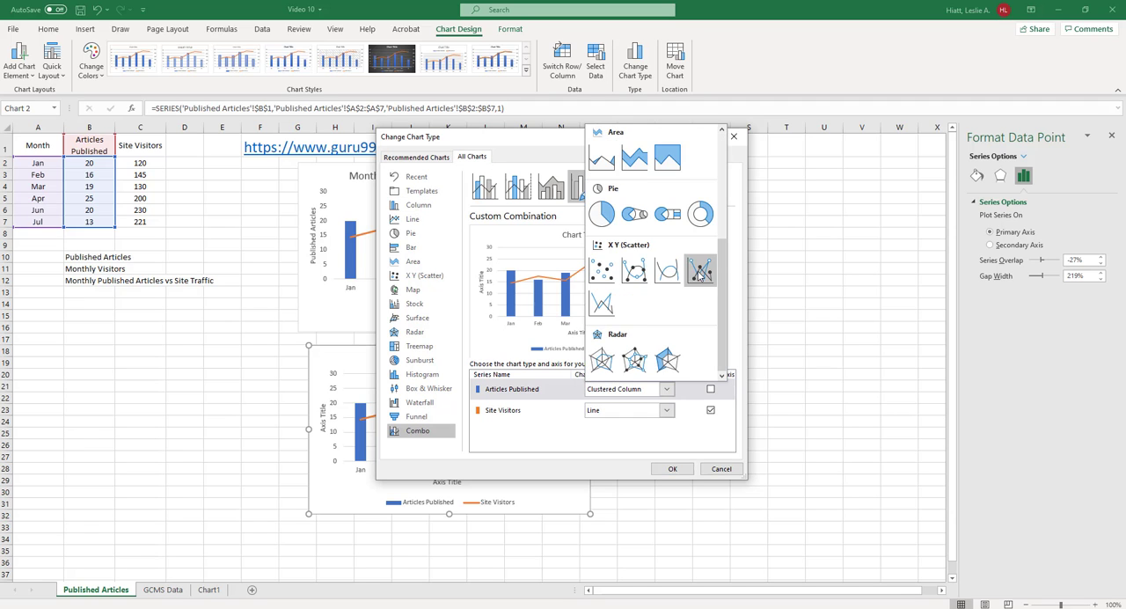
pyautogui.scroll(3, 699, 275)
pyautogui.scroll(-3, 699, 276)
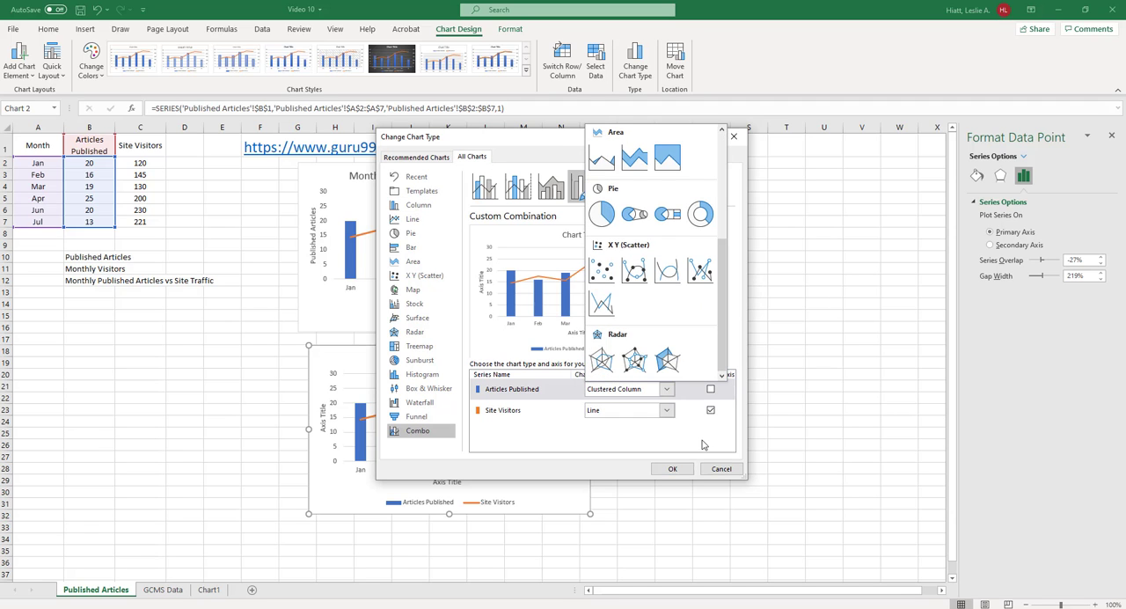
pyautogui.click(693, 446)
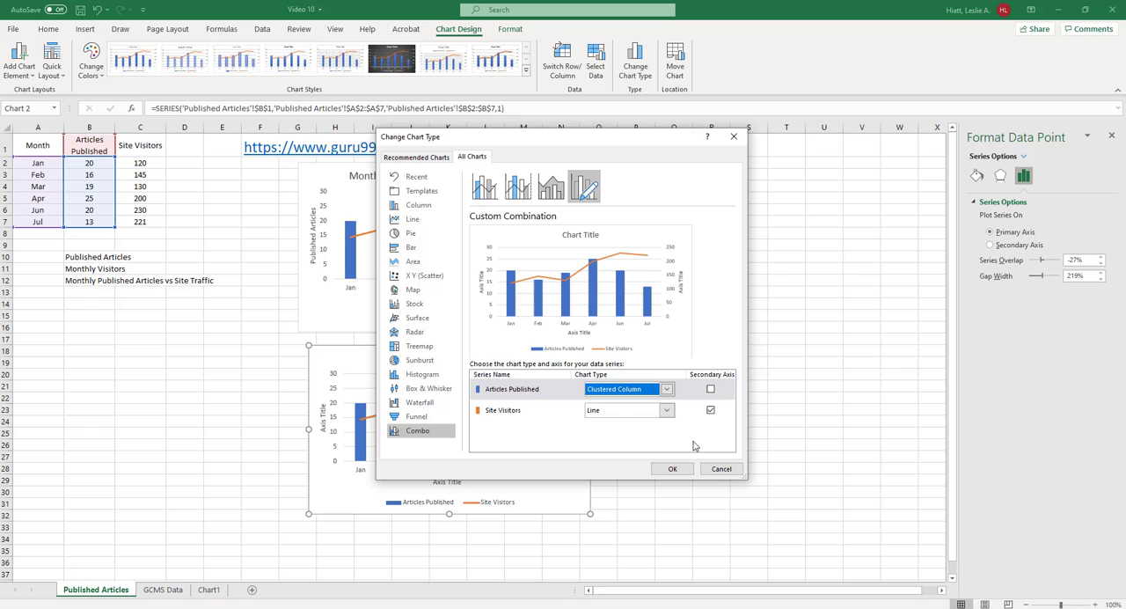
pyautogui.click(736, 137)
pyautogui.click(711, 419)
# On the GCMS Data sheet, insert a scatter chart from F18:G26 and I18:I26 and move it down to below row 20
pyautogui.click(166, 589)
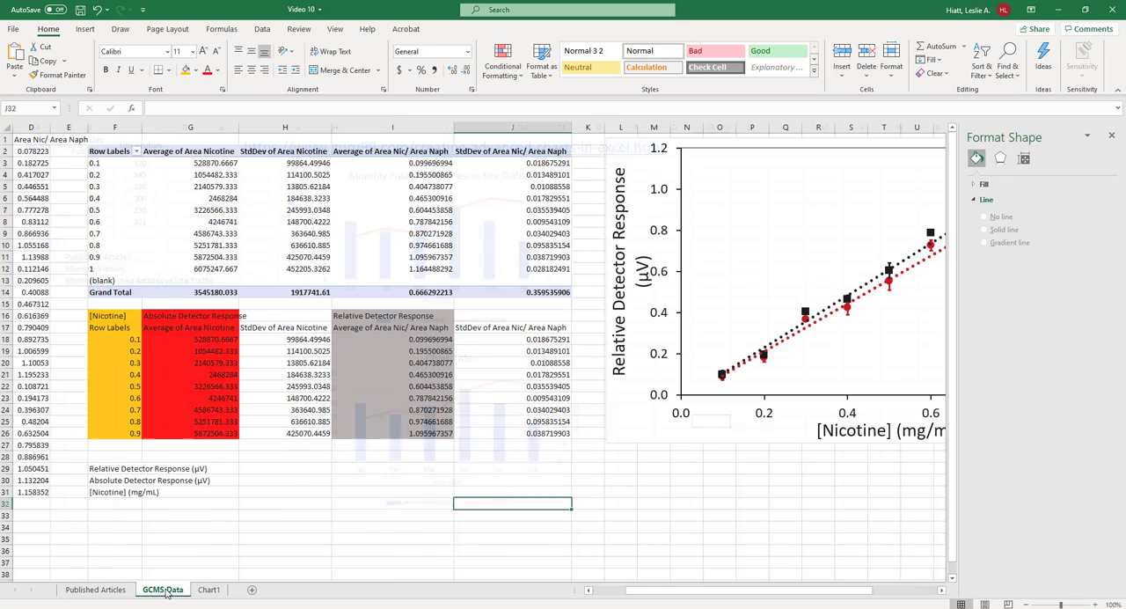
pyautogui.click(656, 428)
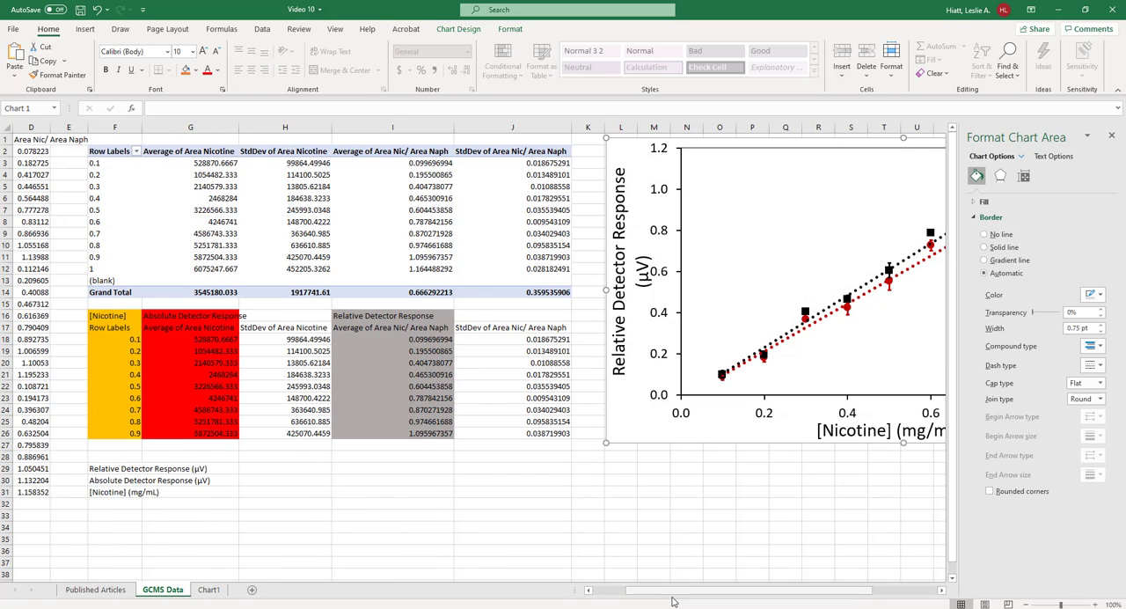
pyautogui.moveTo(672, 593)
pyautogui.mouseDown()
pyautogui.moveTo(801, 596)
pyautogui.moveTo(684, 594)
pyautogui.mouseUp()
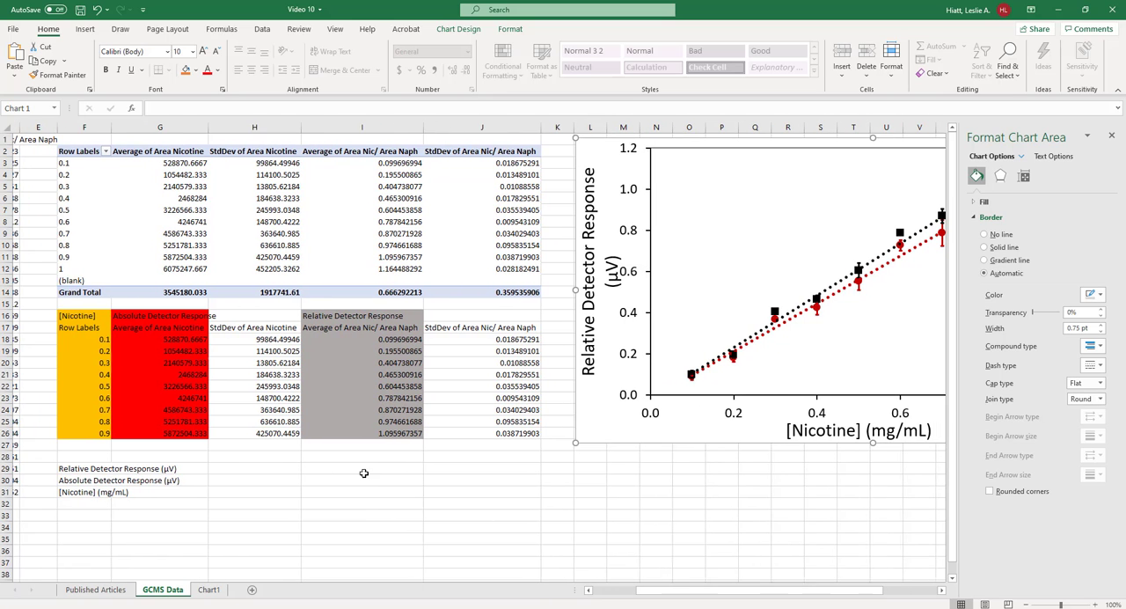
pyautogui.moveTo(75, 338); pyautogui.dragTo(141, 433)
pyautogui.keyDown('ctrl'); pyautogui.moveTo(326, 339); pyautogui.dragTo(327, 435); pyautogui.keyUp('ctrl')
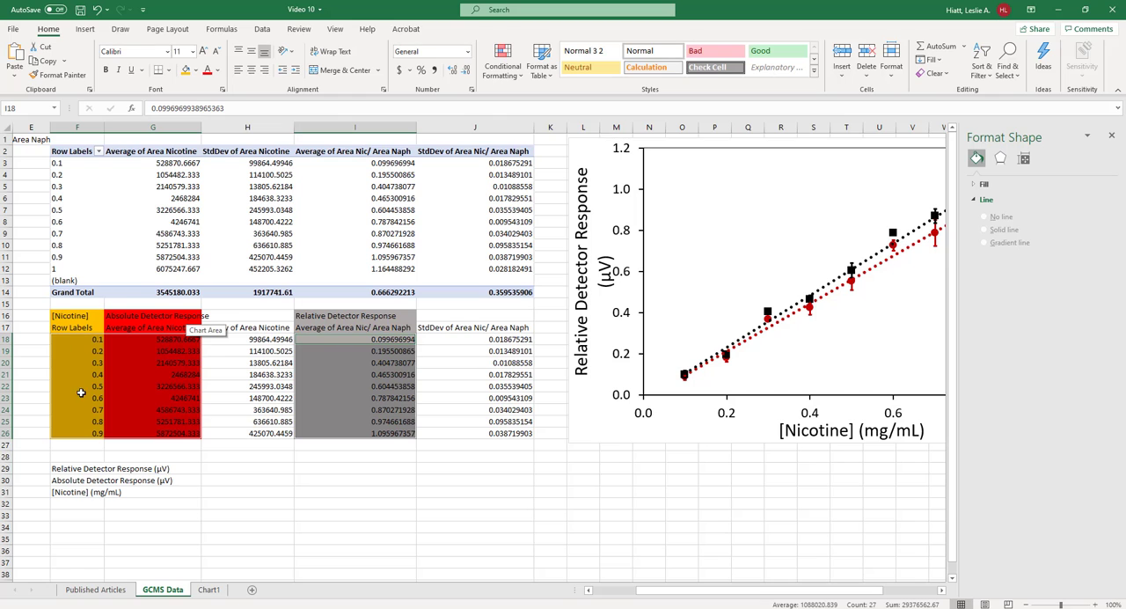
pyautogui.click(84, 29)
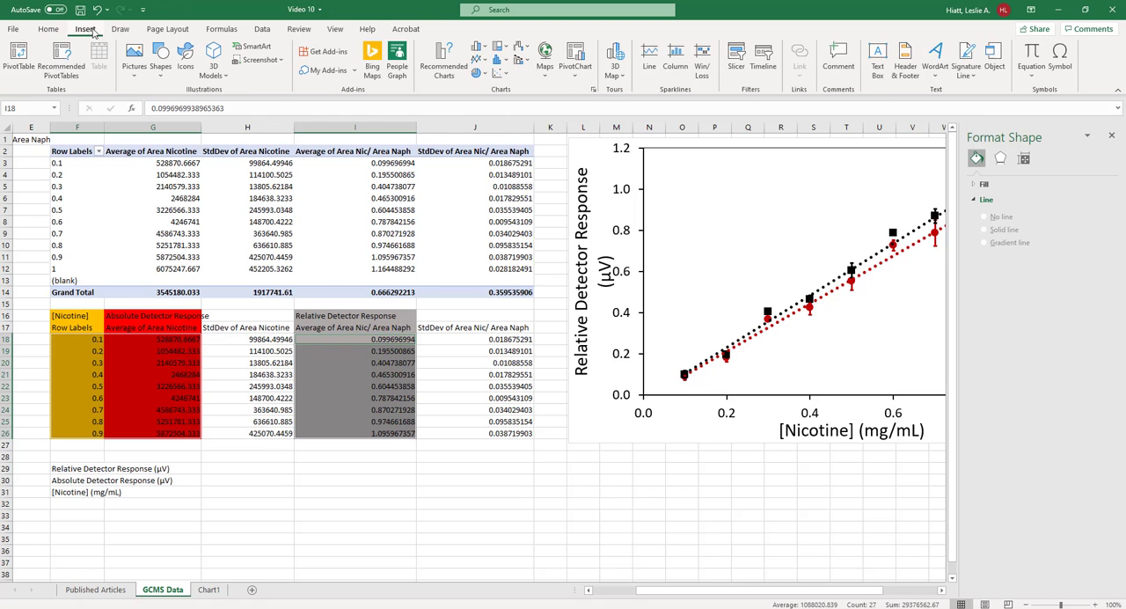
pyautogui.click(496, 72)
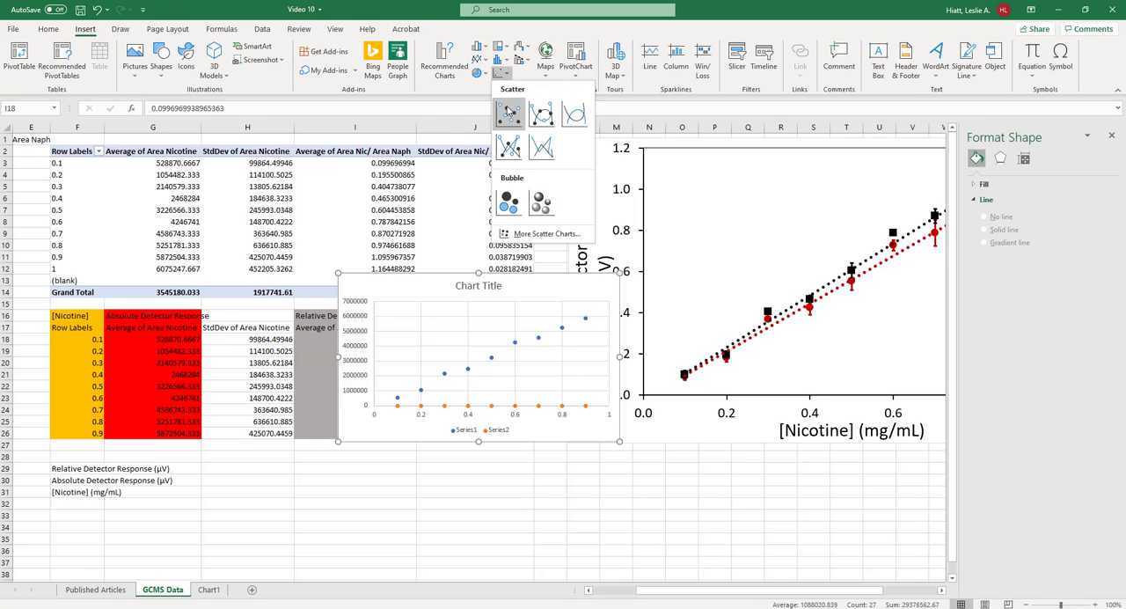
pyautogui.click(508, 113)
pyautogui.moveTo(544, 287); pyautogui.dragTo(540, 385)
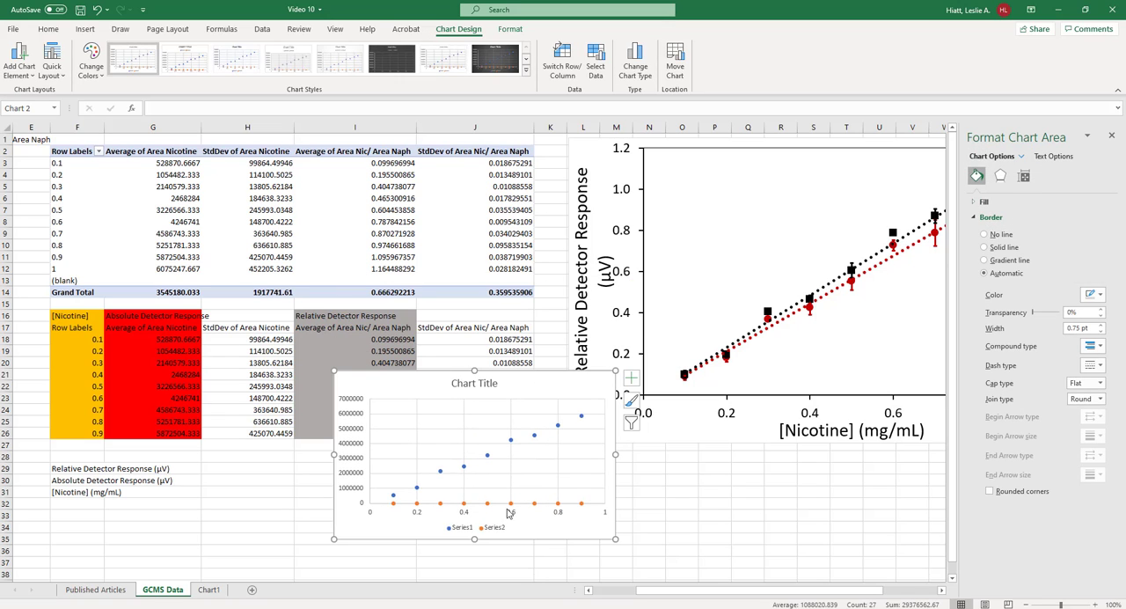
# Plot Series1, the absolute detector response from column G, on the secondary axis of the new scatter chart, keeping both series as Scatter
pyautogui.click(534, 503)
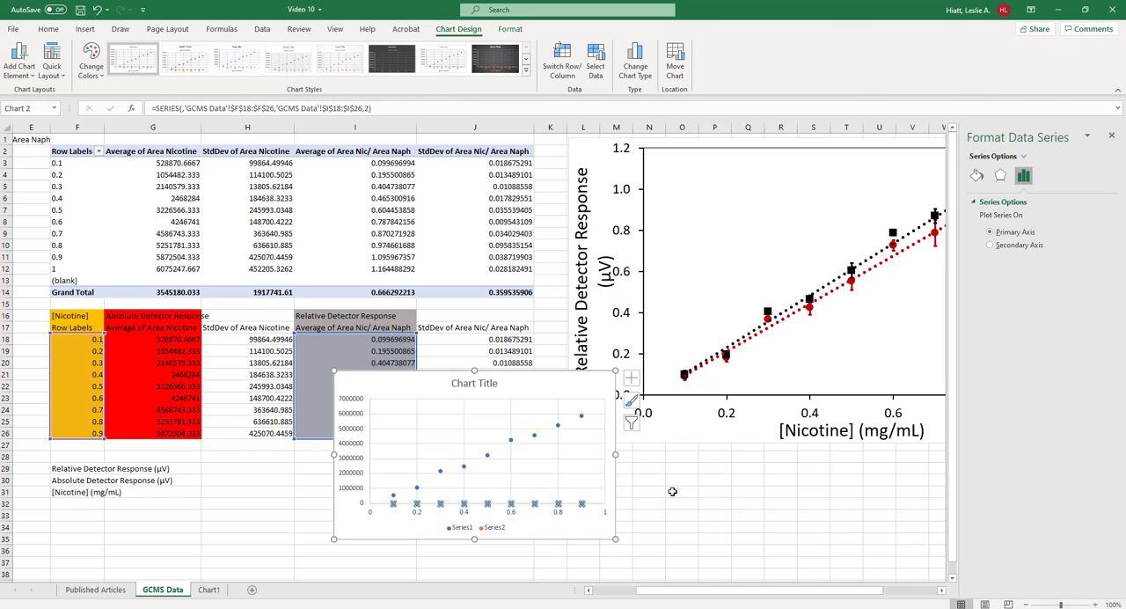
pyautogui.moveTo(692, 591)
pyautogui.mouseDown()
pyautogui.moveTo(716, 596)
pyautogui.moveTo(684, 596)
pyautogui.mouseUp()
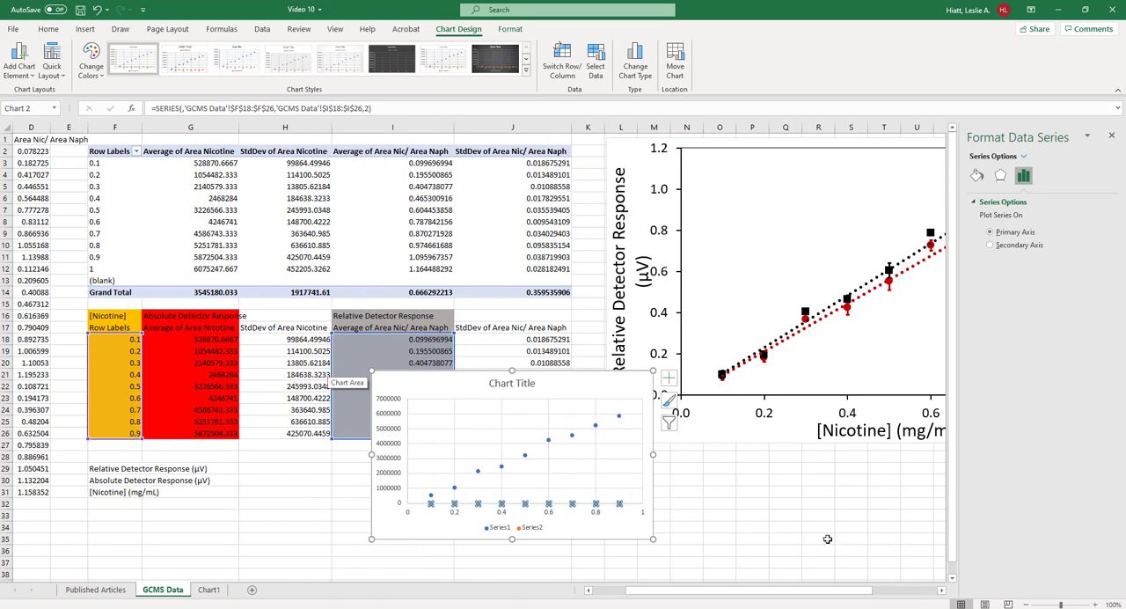
pyautogui.moveTo(791, 596); pyautogui.dragTo(852, 596)
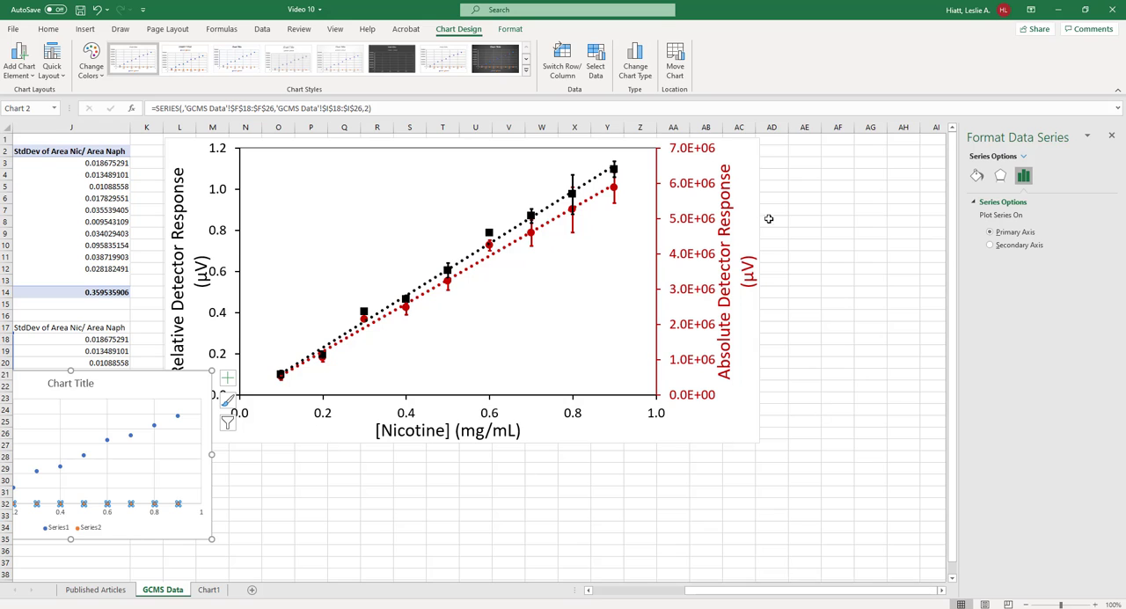
pyautogui.moveTo(772, 596); pyautogui.dragTo(626, 596)
pyautogui.click(591, 472)
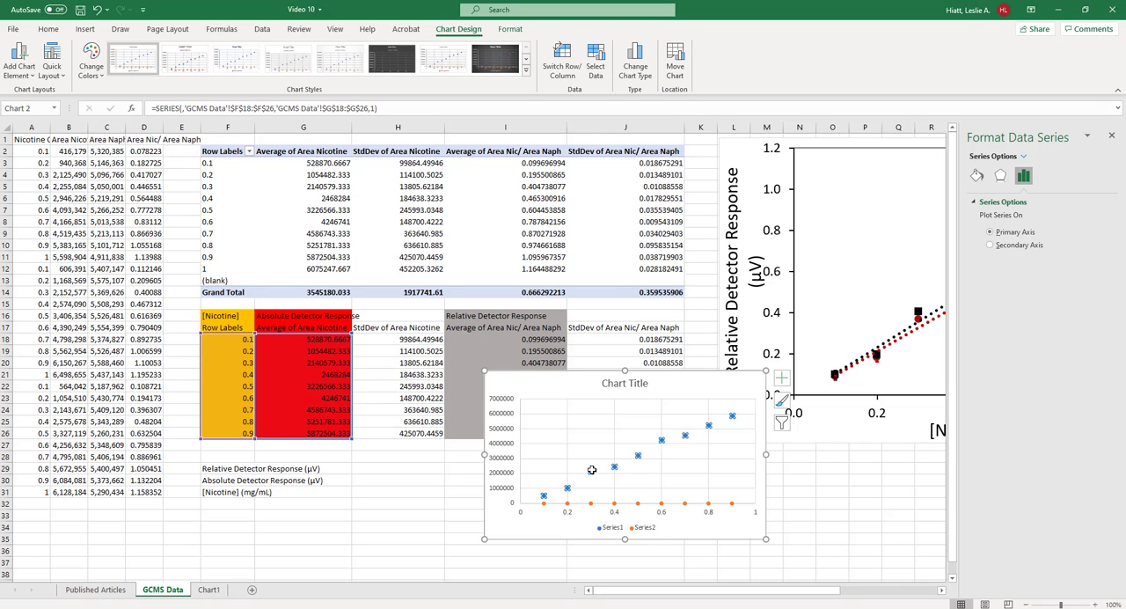
pyautogui.click(637, 76)
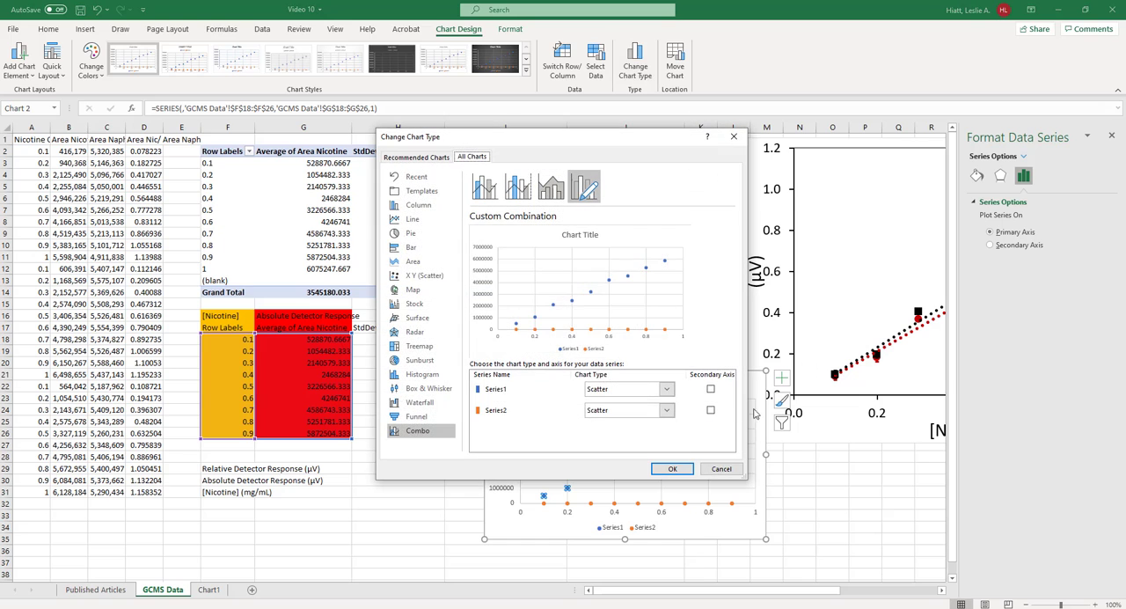
pyautogui.click(711, 391)
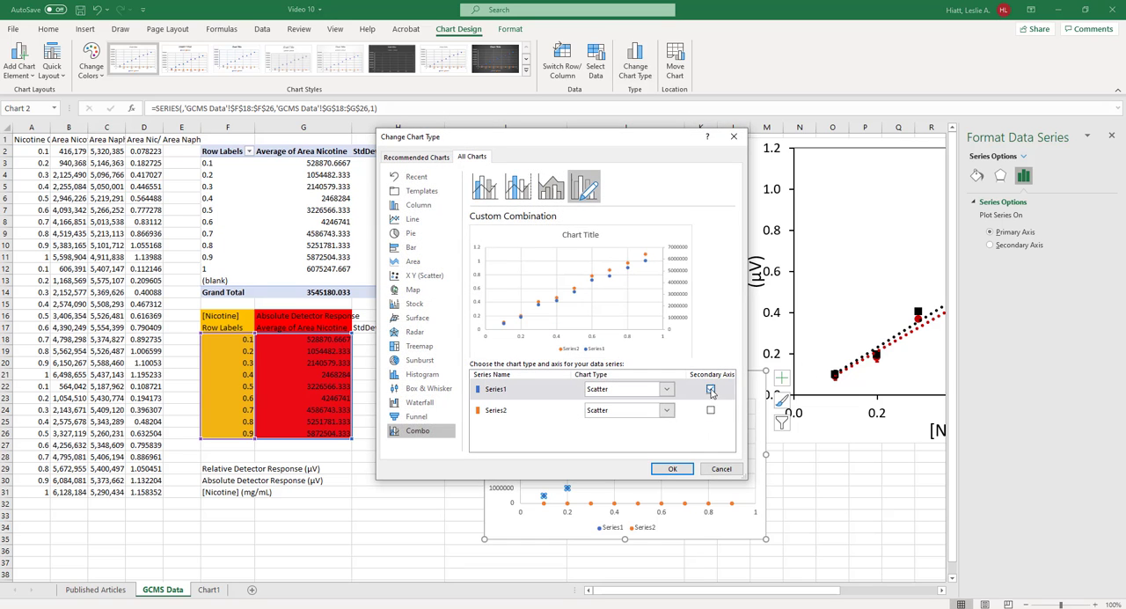
pyautogui.click(667, 470)
# Format the Series2 markers of the new scatter chart as built-in squares with a black solid border
pyautogui.moveTo(747, 596); pyautogui.dragTo(827, 595)
pyautogui.click(368, 410)
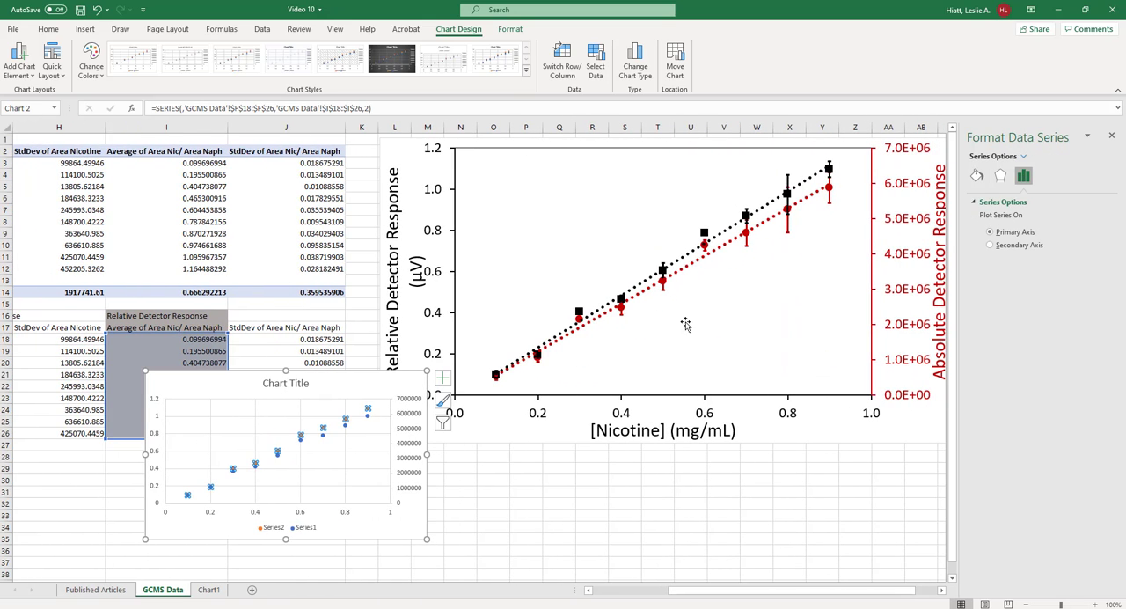
pyautogui.click(978, 175)
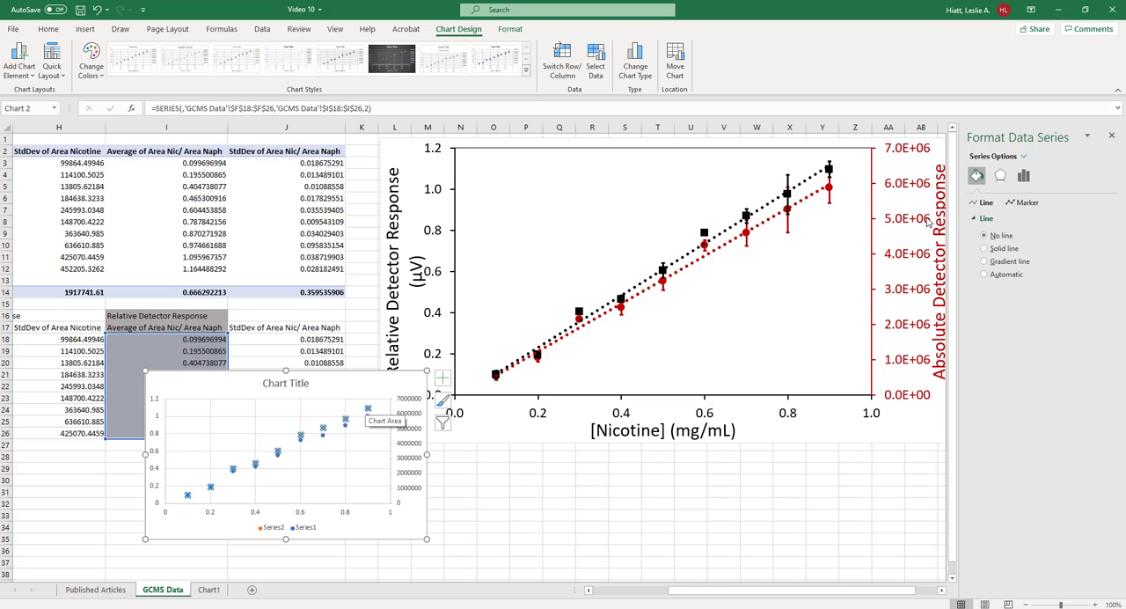
pyautogui.click(1023, 202)
pyautogui.click(997, 220)
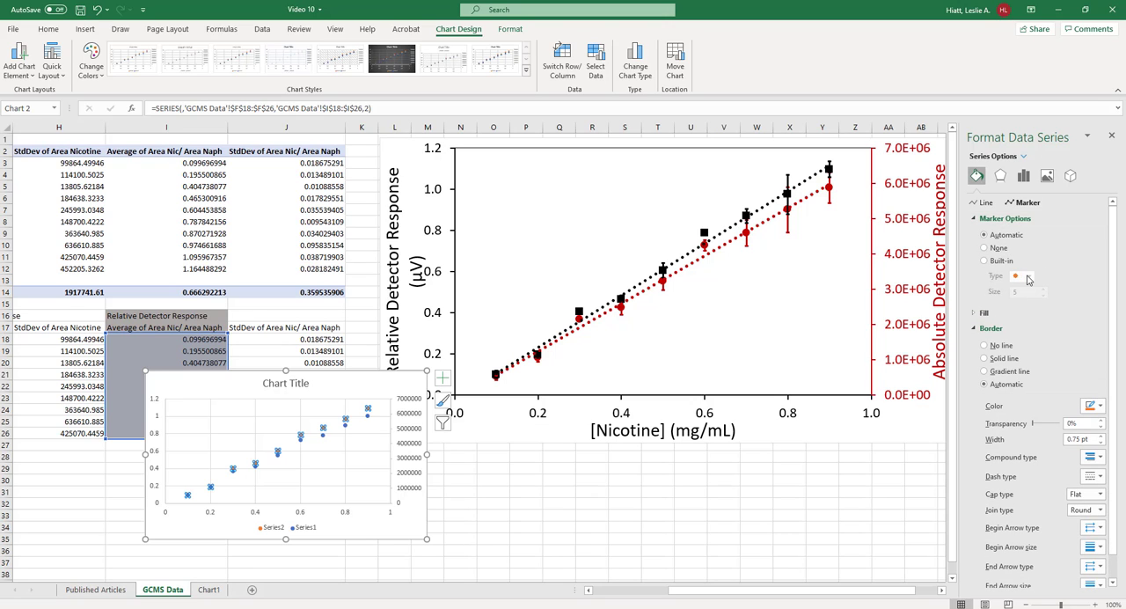
pyautogui.click(1000, 262)
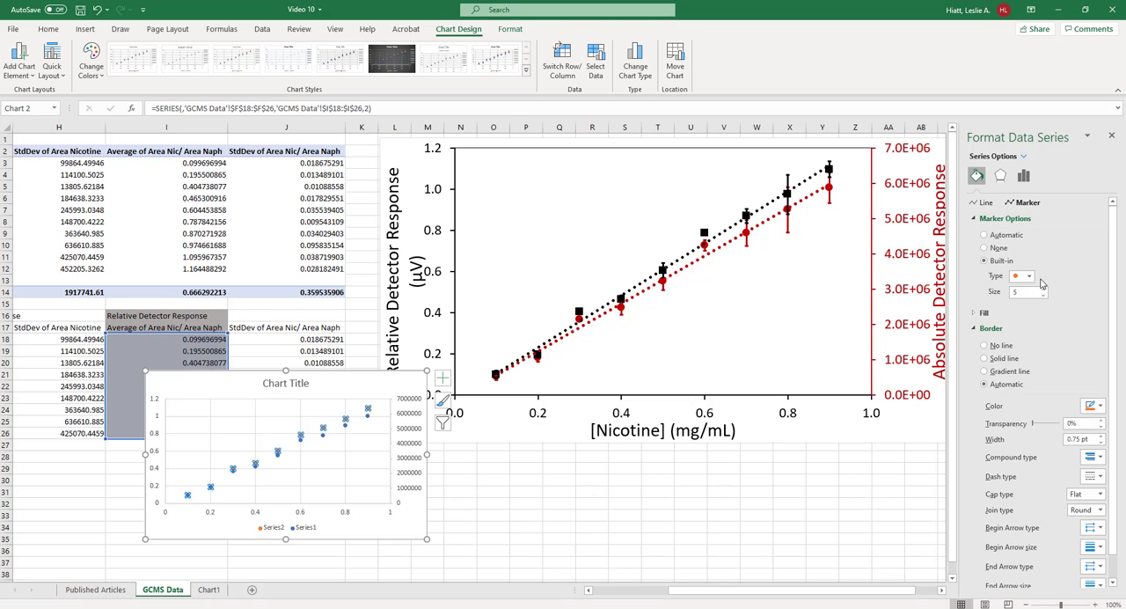
pyautogui.click(1030, 276)
pyautogui.click(1015, 289)
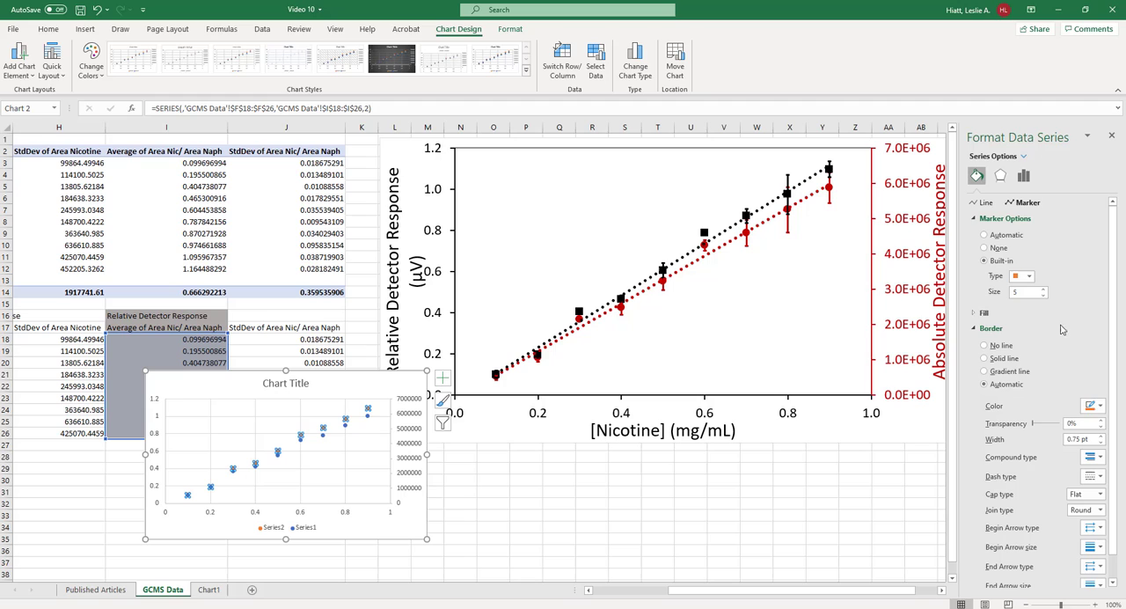
pyautogui.click(1101, 407)
pyautogui.click(1038, 437)
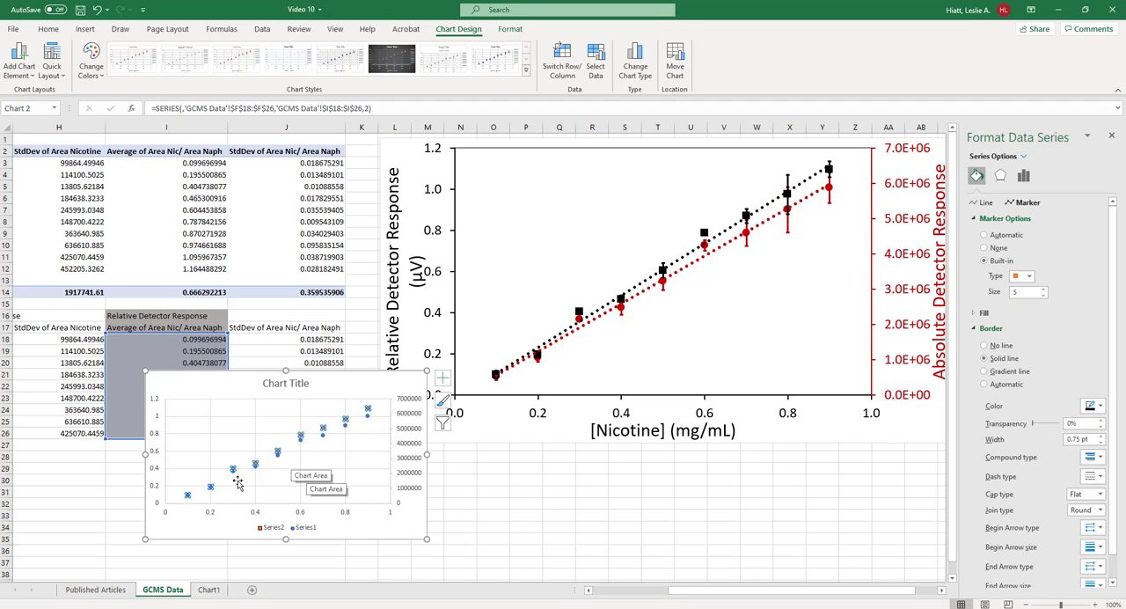
# Format the Series1 markers as built-in circles with a dark red solid border and a dark red solid fill
pyautogui.click(299, 440)
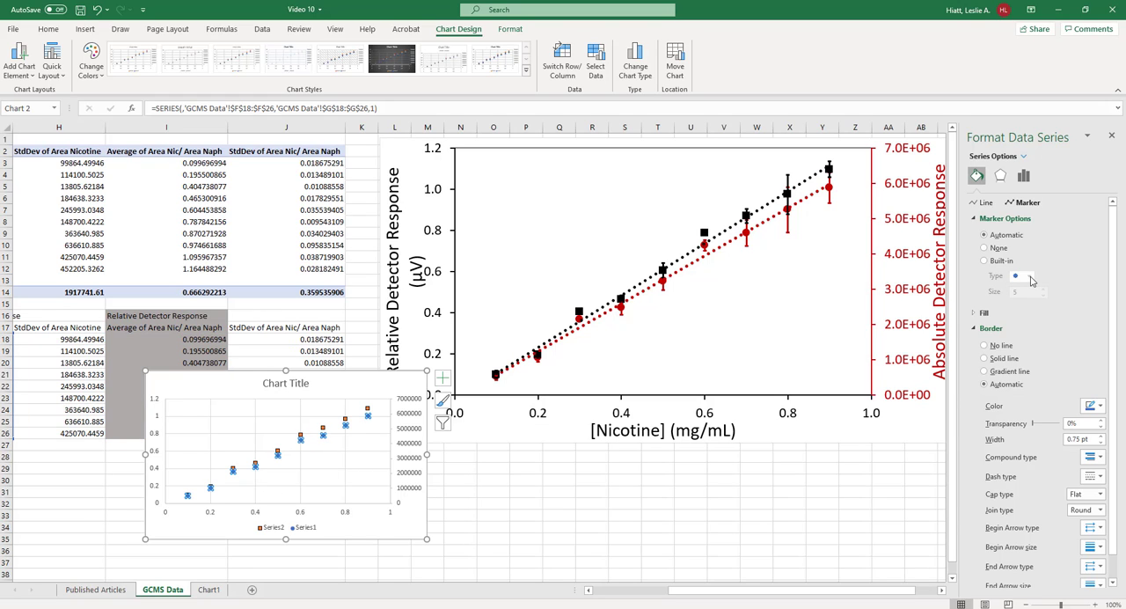
pyautogui.click(1003, 261)
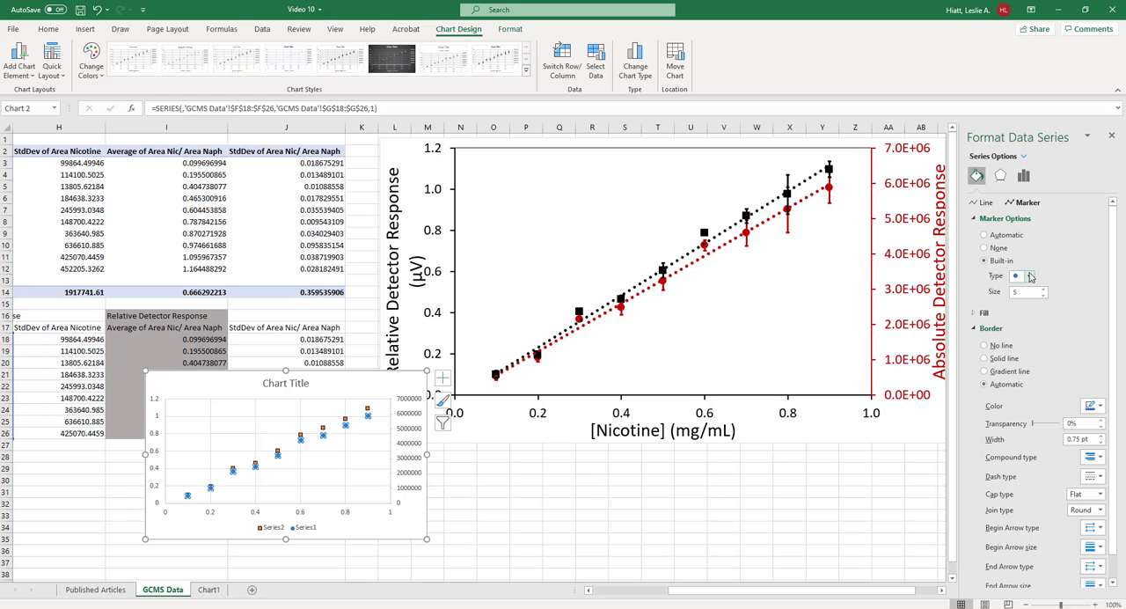
pyautogui.click(1102, 406)
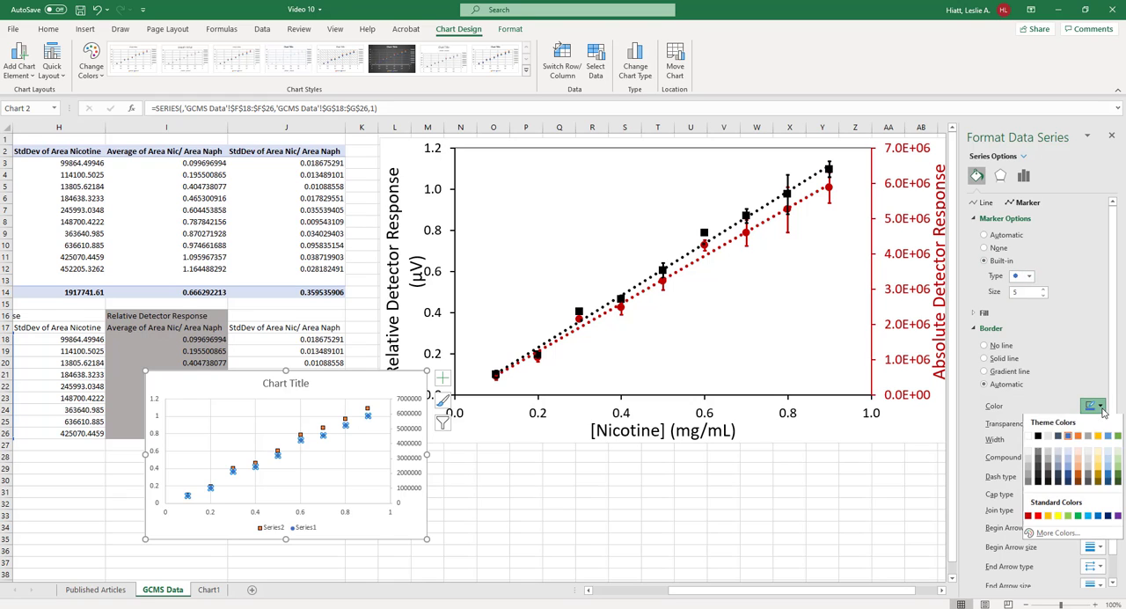
pyautogui.click(1030, 516)
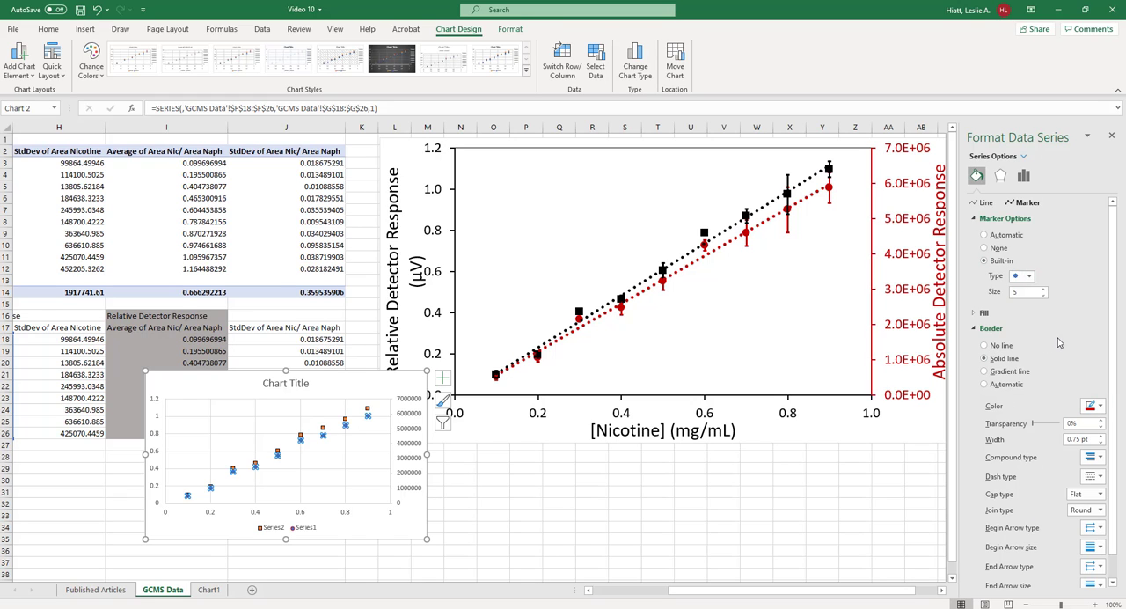
pyautogui.click(988, 314)
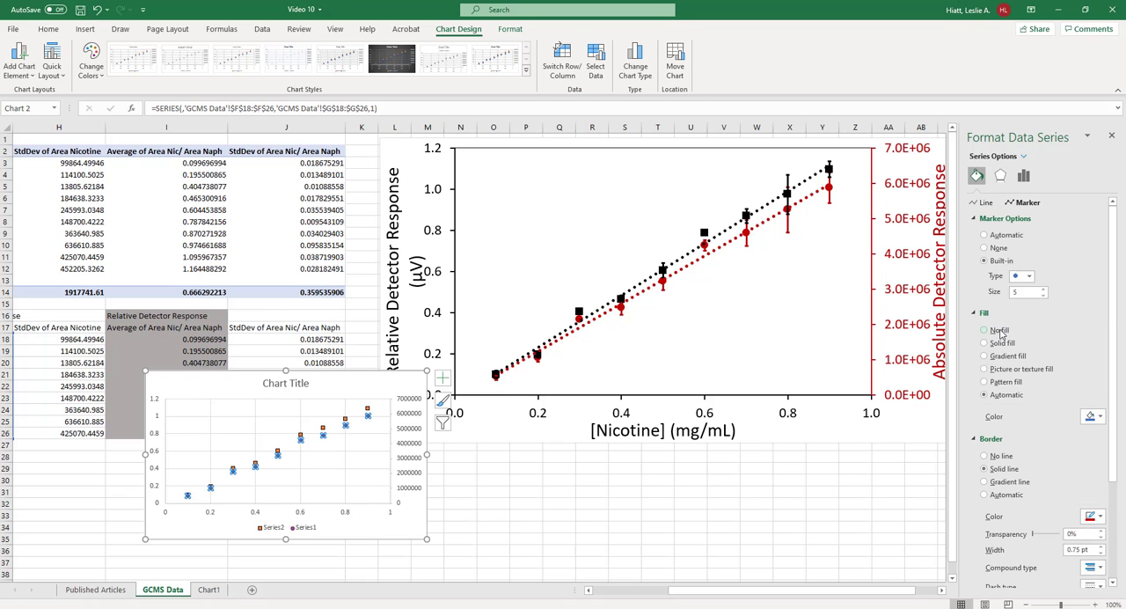
pyautogui.click(1003, 343)
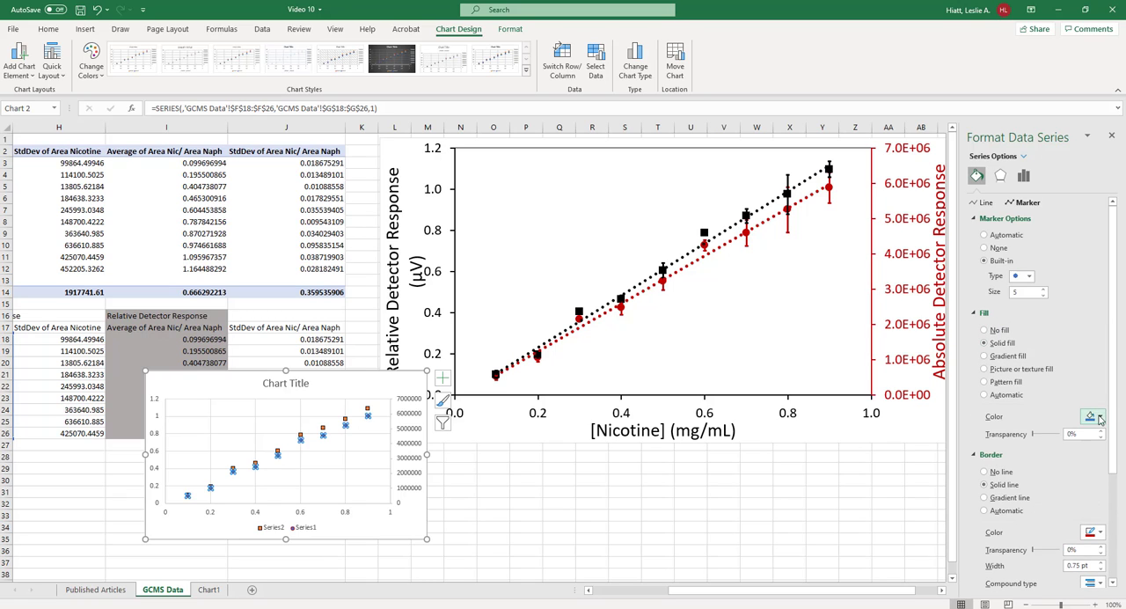
pyautogui.click(1094, 416)
pyautogui.click(1027, 527)
# Give the square Series2 markers a solid black fill
pyautogui.click(369, 410)
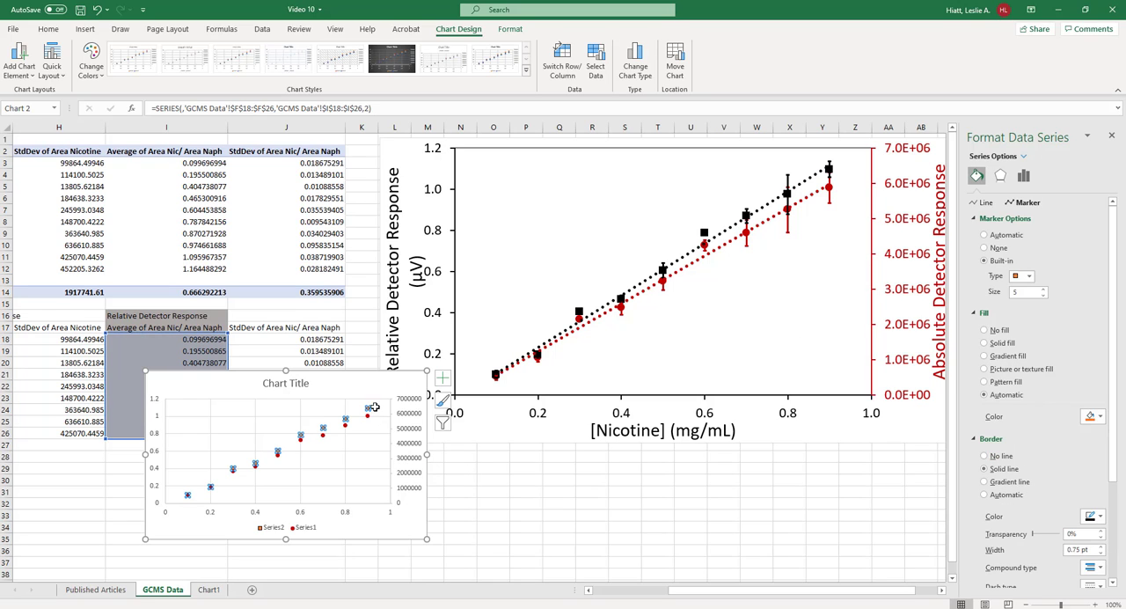
pyautogui.click(1003, 343)
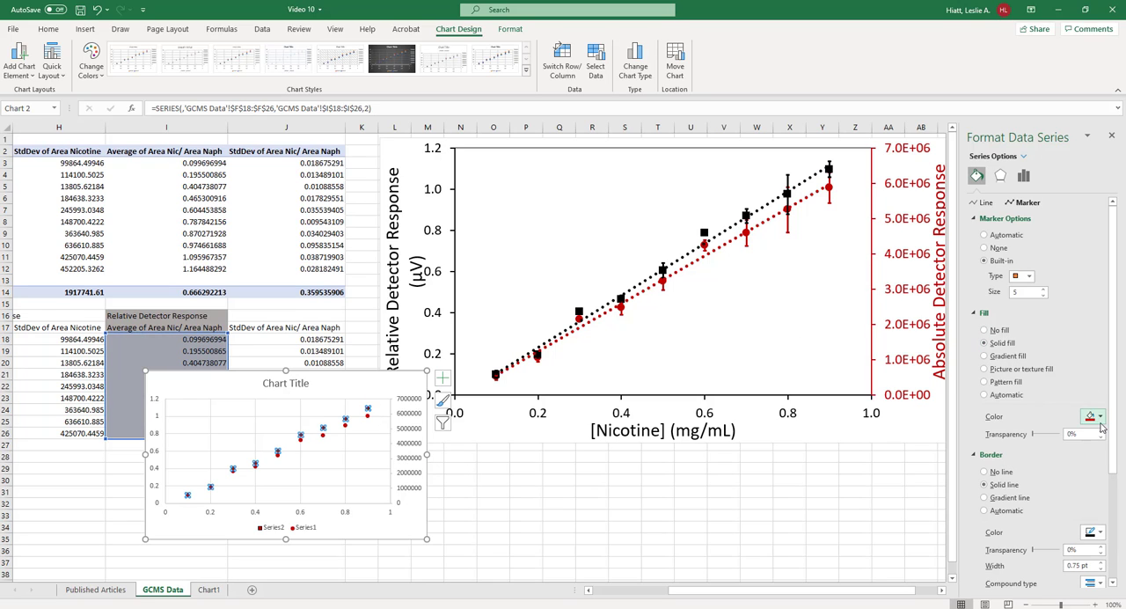
pyautogui.click(1094, 417)
pyautogui.click(1039, 447)
# Move the new scatter chart up so that its top edge sits at about row 11
pyautogui.click(374, 454)
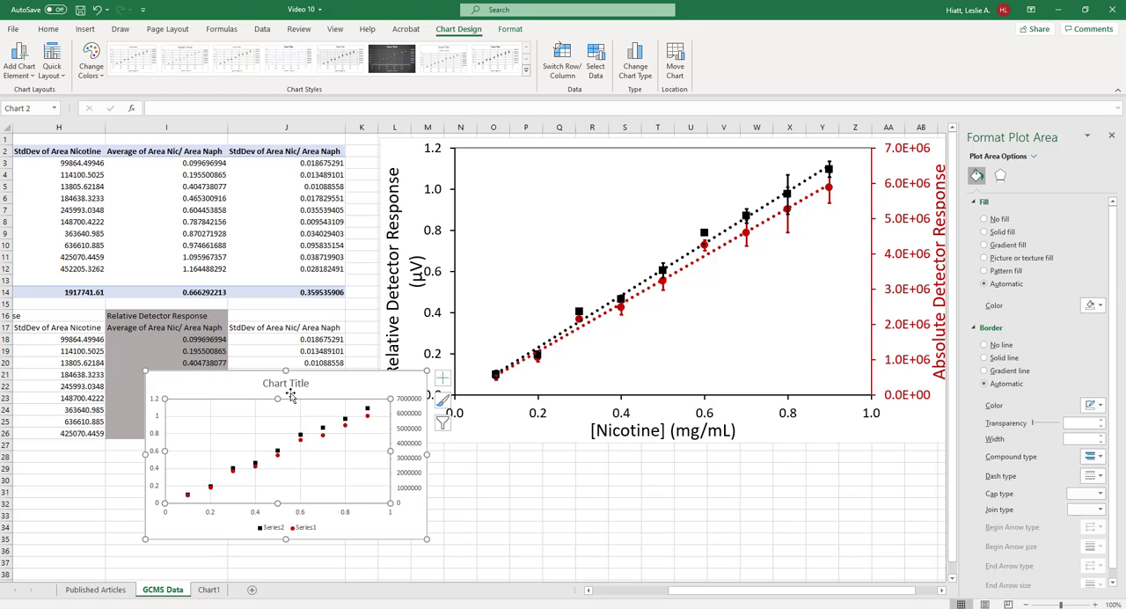
pyautogui.click(417, 403)
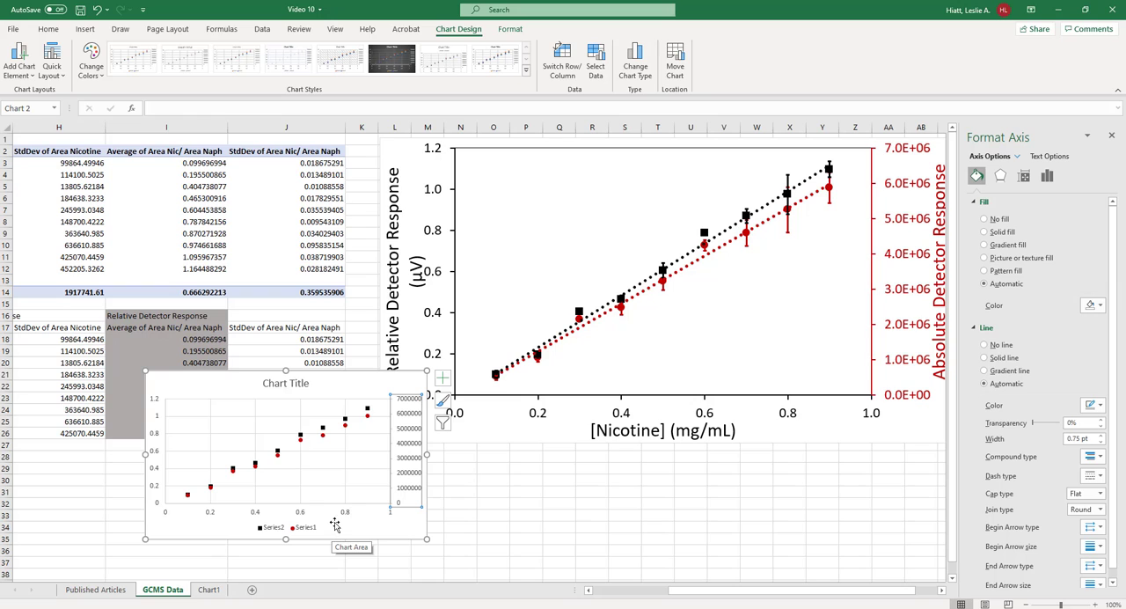
pyautogui.moveTo(368, 389); pyautogui.dragTo(368, 275)
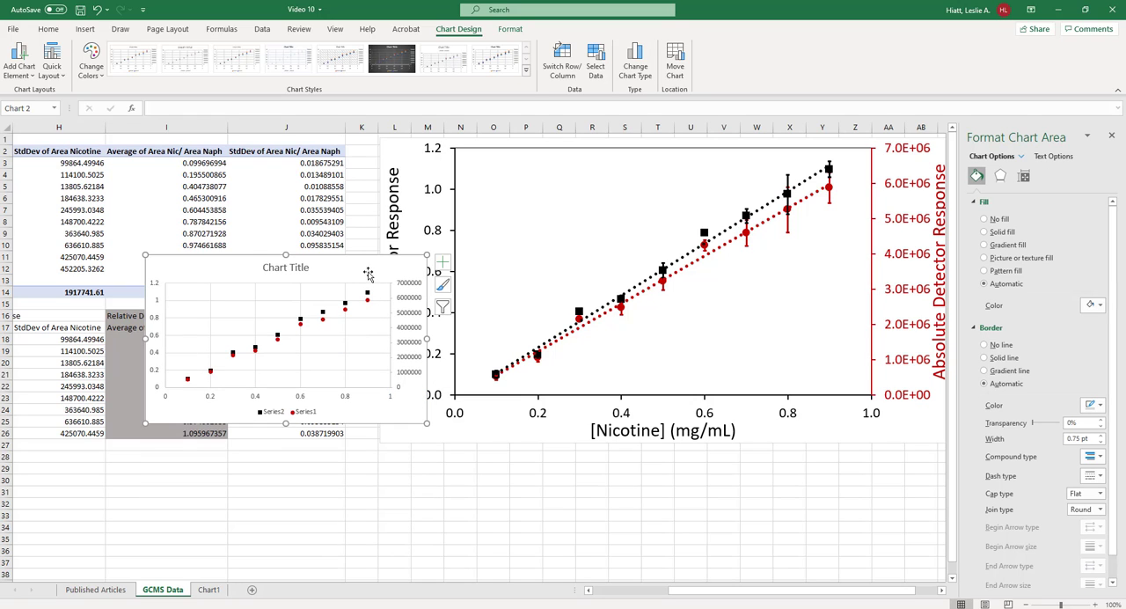
# Examine the chart type and secondary axis settings for Series1 and Series2 in the scatter chart without changing them
pyautogui.click(300, 324)
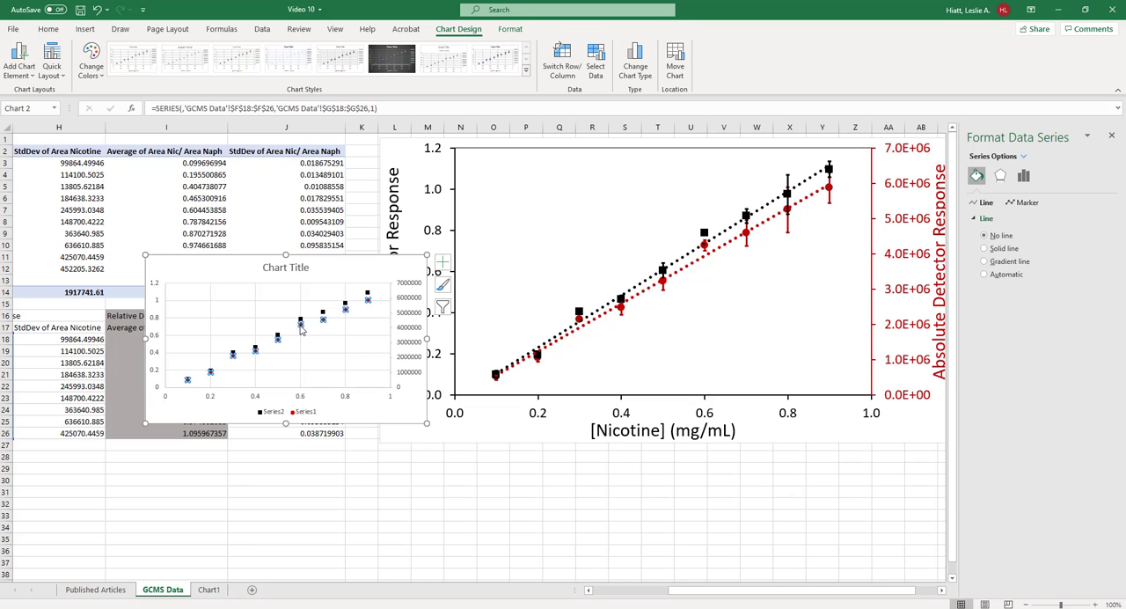
pyautogui.click(632, 72)
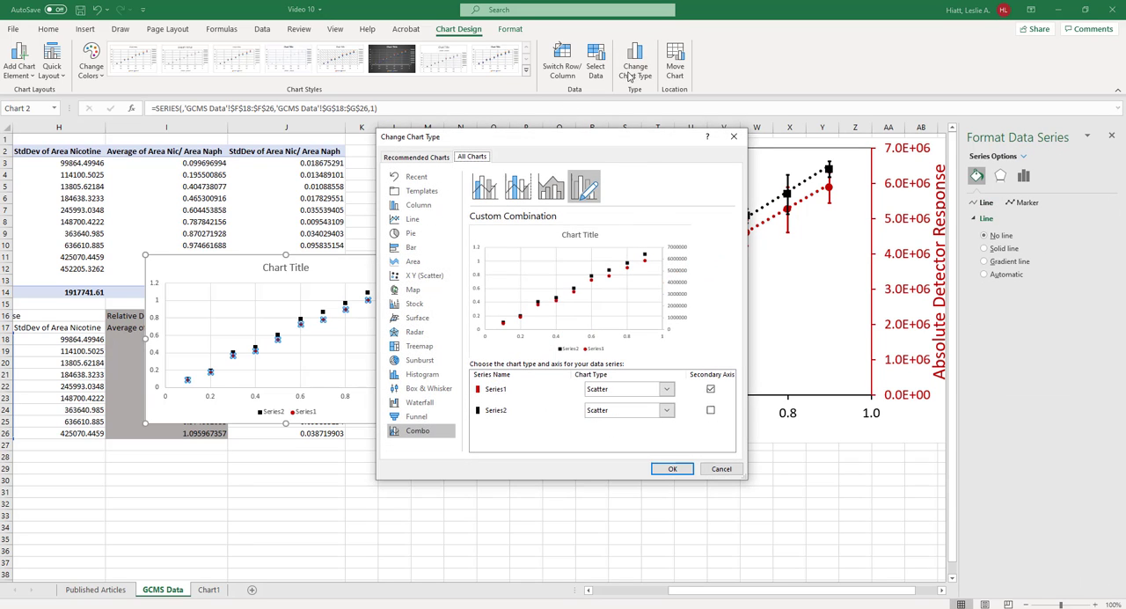
pyautogui.click(669, 413)
pyautogui.click(712, 401)
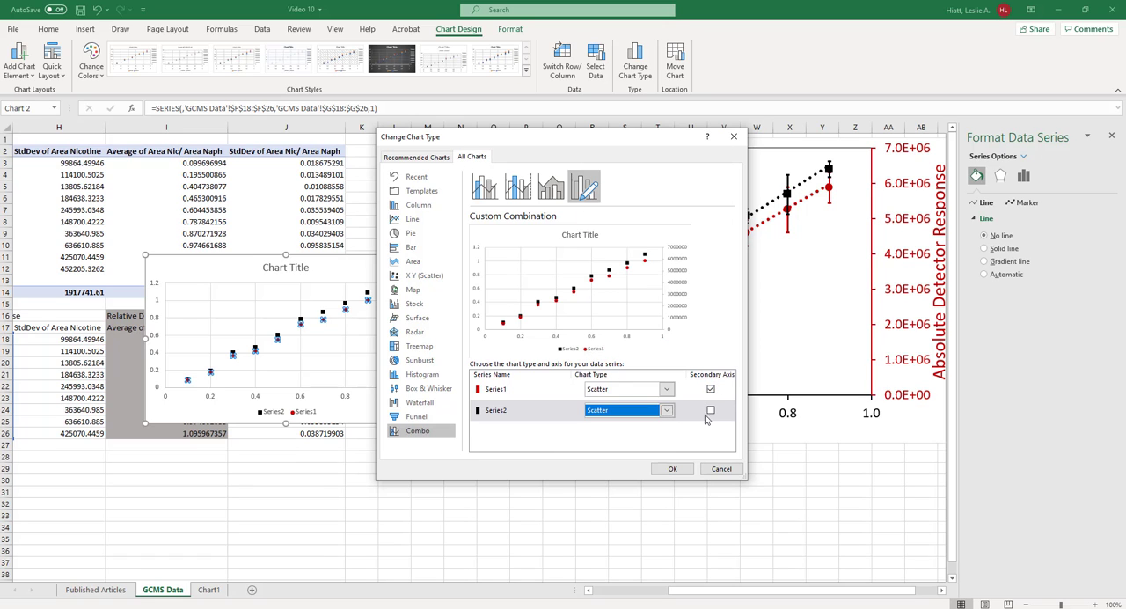